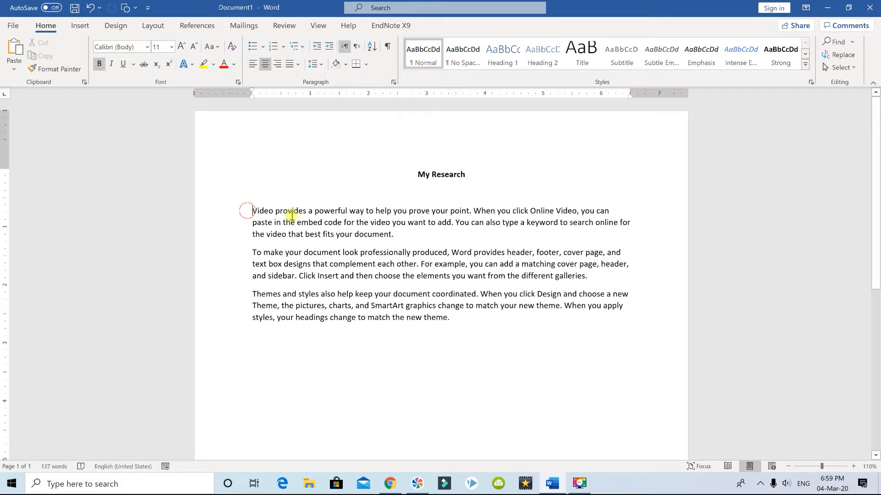
- Switch to Google Chrome, search Google for "pubmed" and open the PubMed home page on NCBI
{"action": "left_click", "coordinate": [446, 275]}
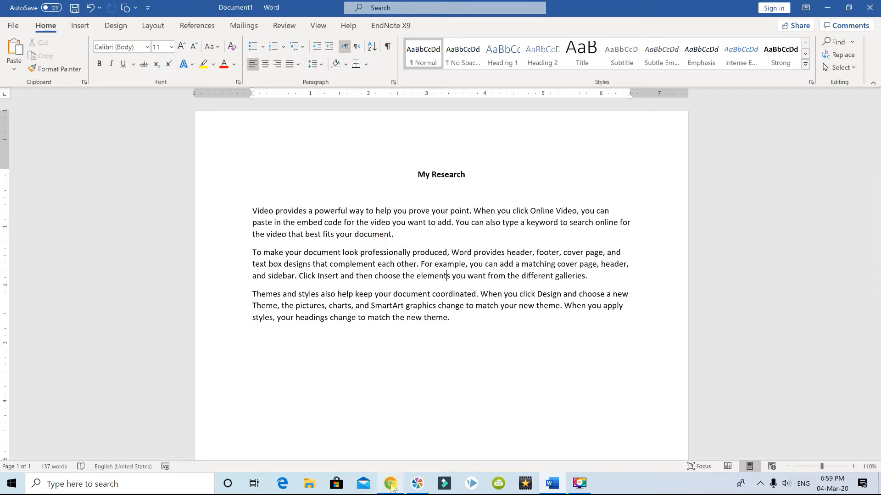
{"action": "mouse_move", "coordinate": [392, 489]}
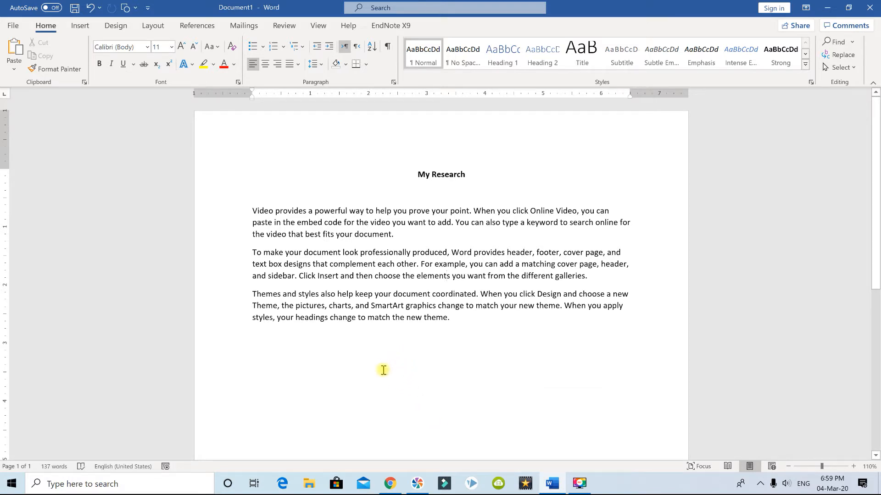
{"action": "left_click", "coordinate": [393, 489]}
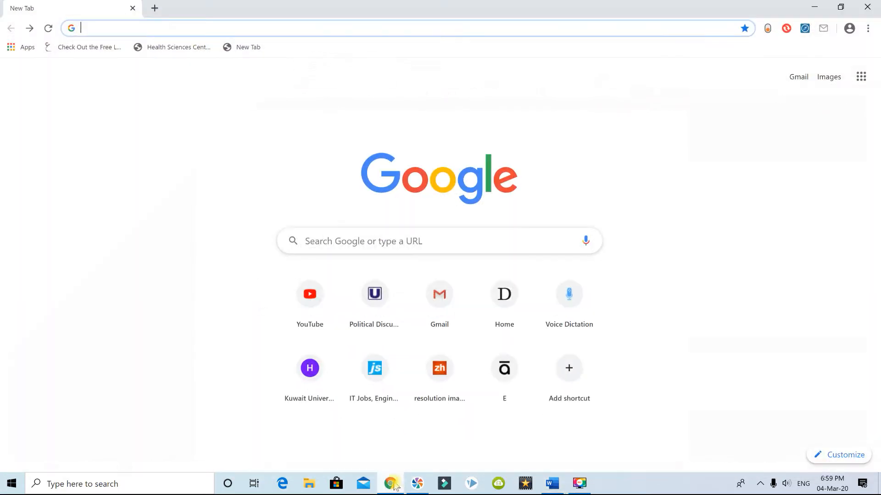
{"action": "left_click", "coordinate": [385, 241]}
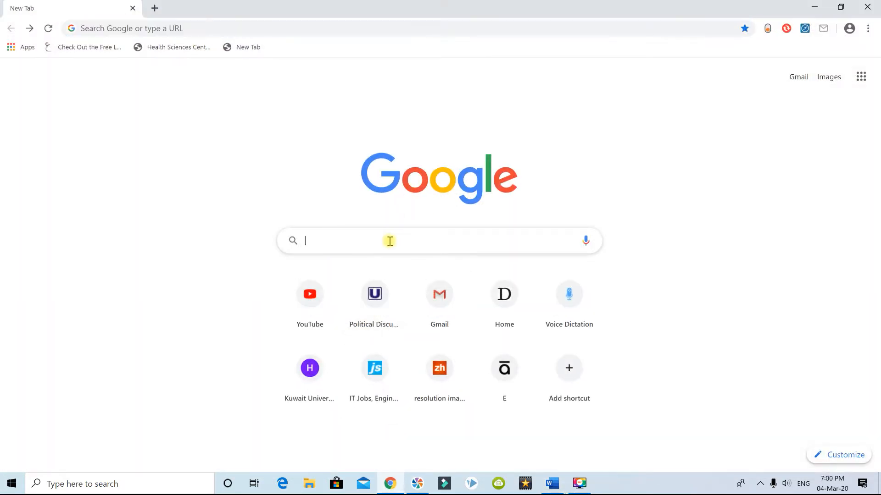
{"action": "type", "text": "pubmed"}
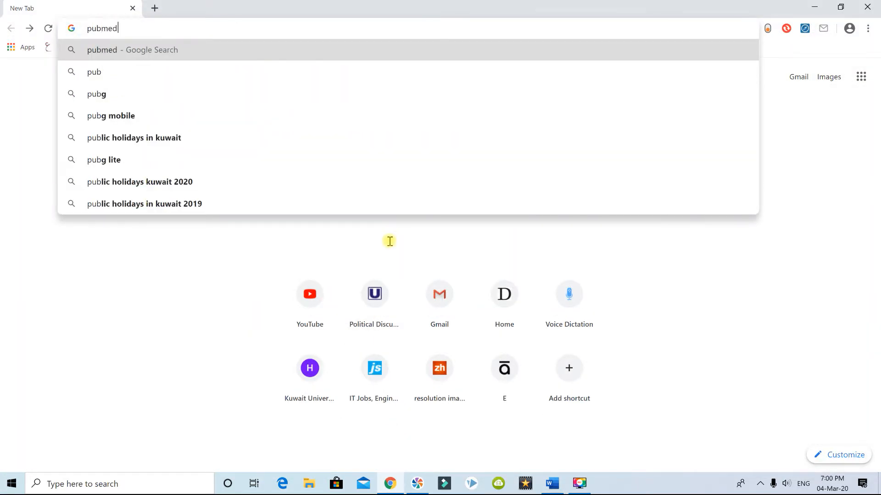
{"action": "key", "text": "Return"}
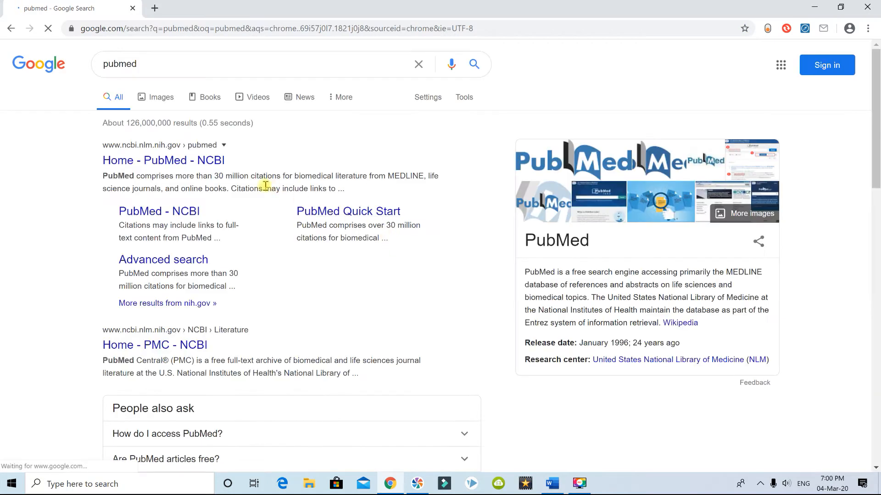
{"action": "left_click", "coordinate": [202, 162]}
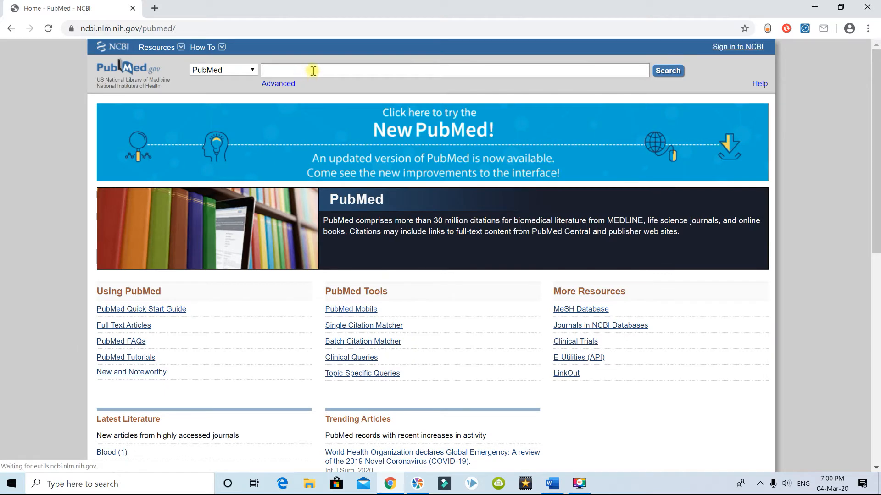
- Search PubMed for "low back pain" and select the fourth, fifth and sixth articles in the results
{"action": "type", "text": "low back"}
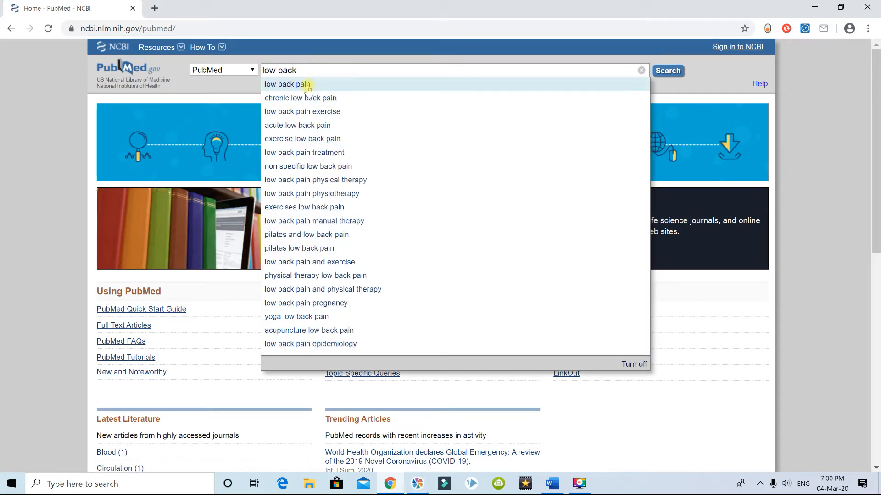
{"action": "left_click", "coordinate": [306, 85]}
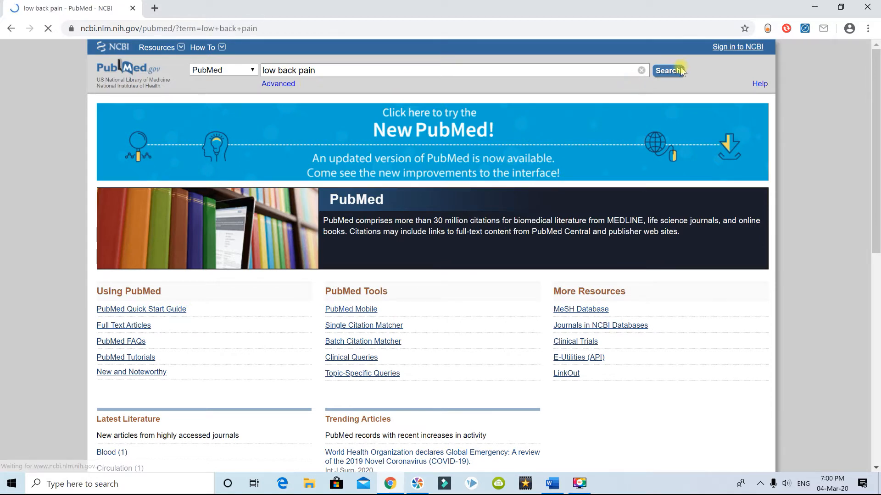
{"action": "scroll", "coordinate": [387, 202], "scroll_direction": "down", "scroll_amount": 10}
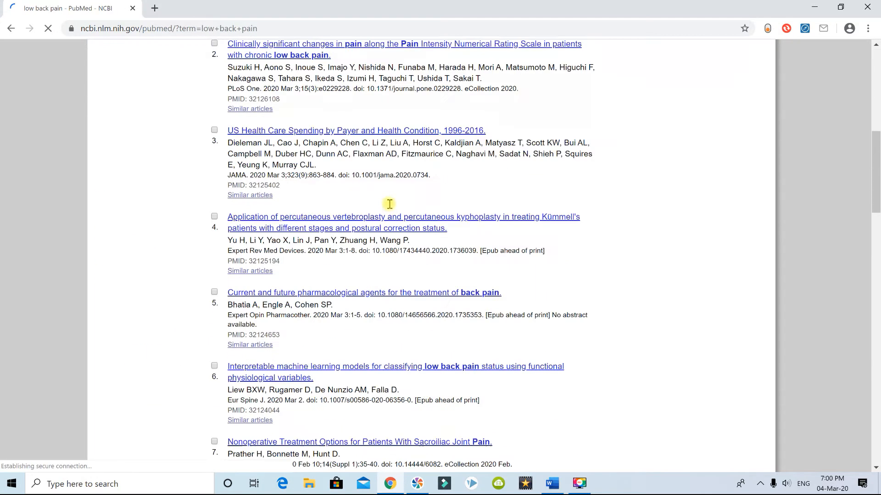
{"action": "left_click", "coordinate": [214, 133]}
{"action": "left_click", "coordinate": [214, 208]}
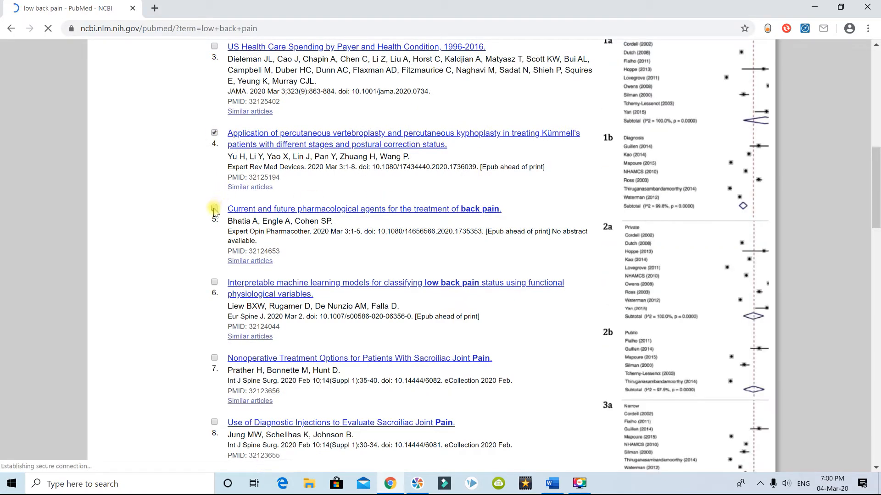
{"action": "left_click", "coordinate": [215, 283]}
- Send the selected articles to a file in MEDLINE format, sorted by Most Recent, and create the file
{"action": "scroll", "coordinate": [229, 284], "scroll_direction": "up", "scroll_amount": 10}
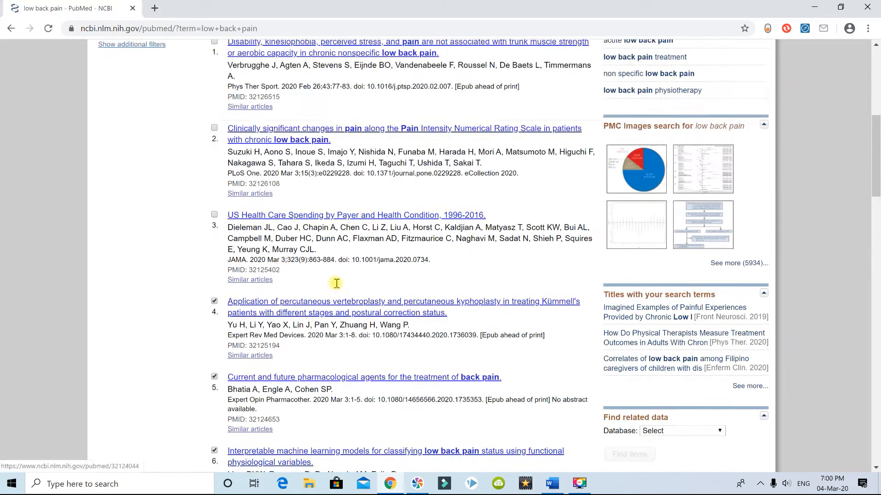
{"action": "scroll", "coordinate": [346, 284], "scroll_direction": "up", "scroll_amount": 2}
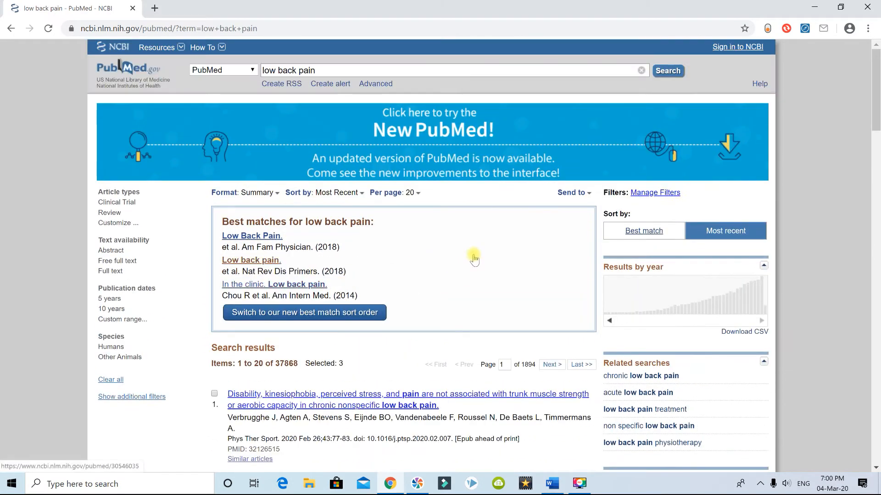
{"action": "left_click", "coordinate": [590, 197]}
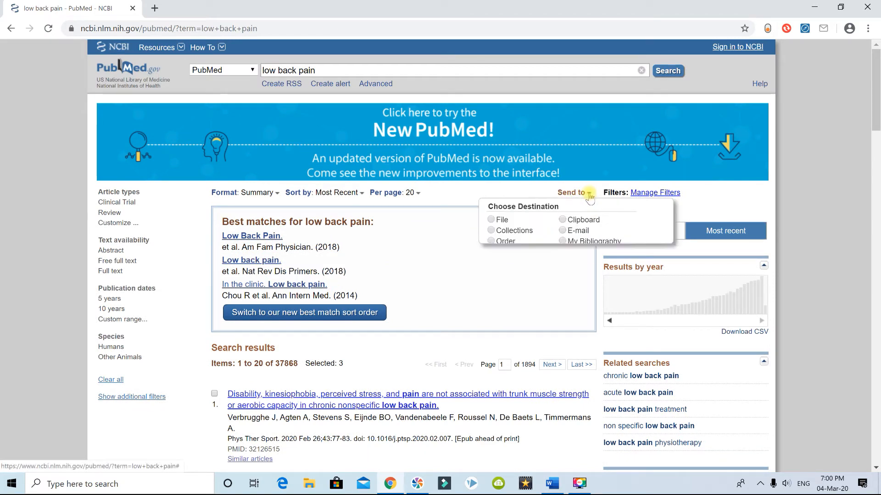
{"action": "left_click", "coordinate": [491, 221]}
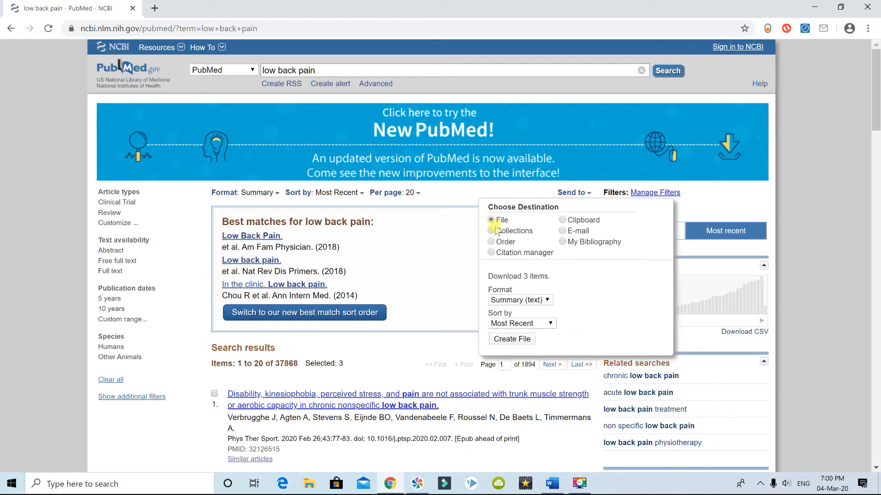
{"action": "left_click", "coordinate": [548, 301]}
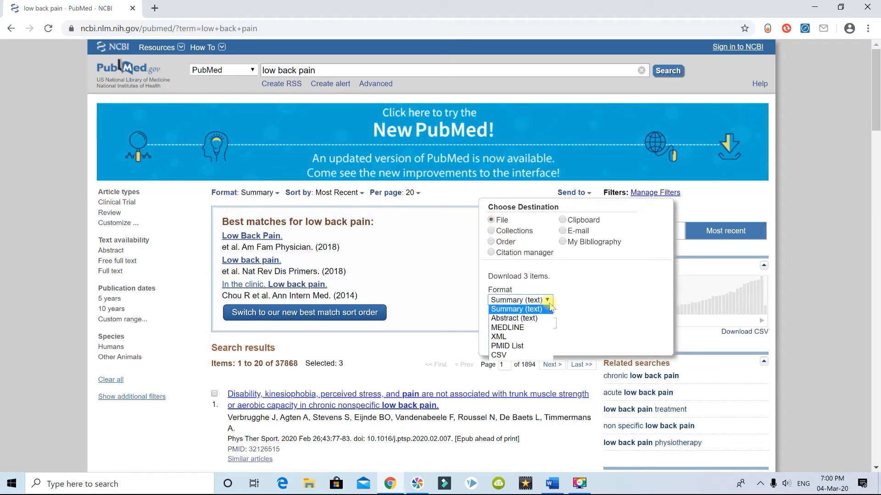
{"action": "left_click", "coordinate": [533, 329]}
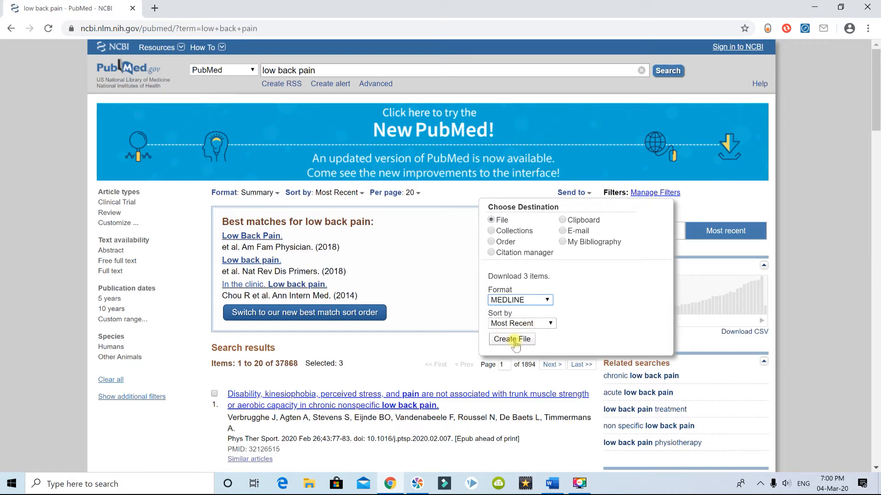
{"action": "left_click", "coordinate": [514, 340]}
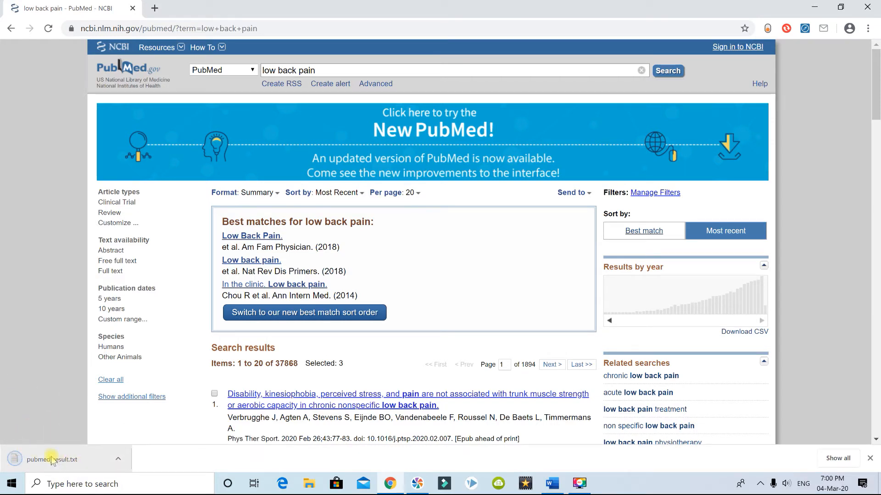
- Open the downloaded pubmed_result.txt and save it to the Desktop as a text document named lowback
{"action": "left_click", "coordinate": [120, 462]}
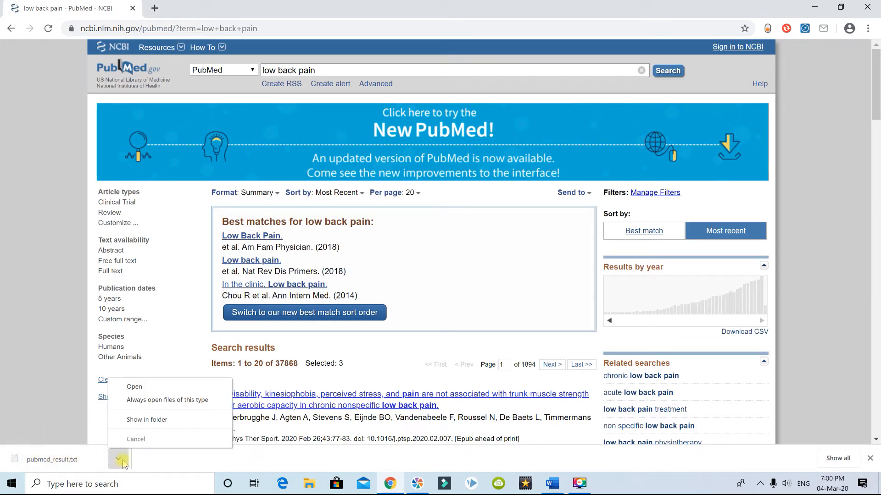
{"action": "left_click", "coordinate": [133, 387]}
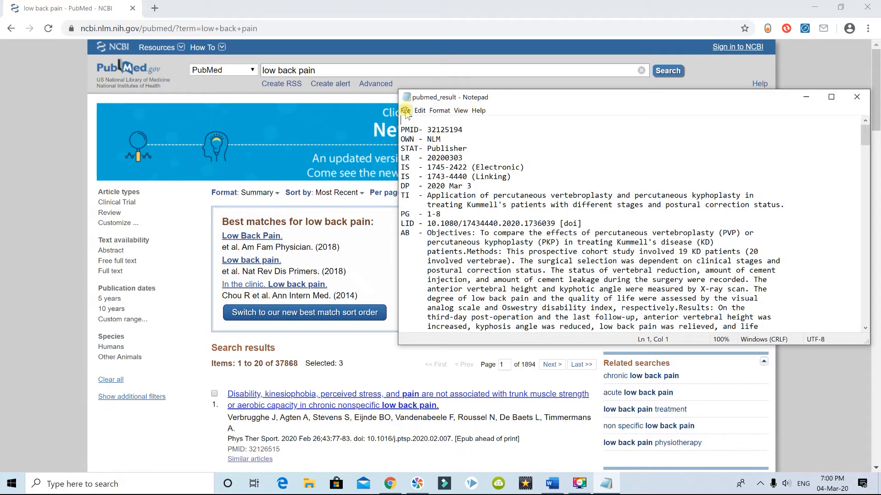
{"action": "left_click", "coordinate": [405, 112]}
{"action": "left_click", "coordinate": [426, 164]}
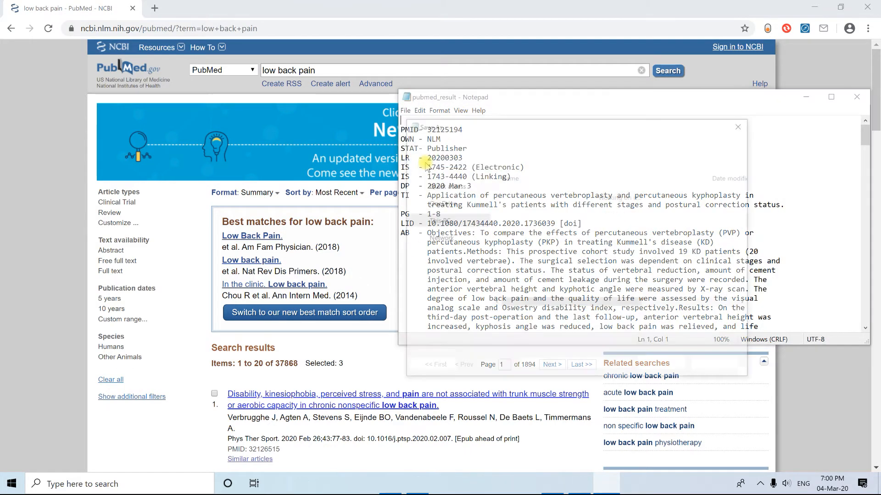
{"action": "left_click", "coordinate": [455, 209]}
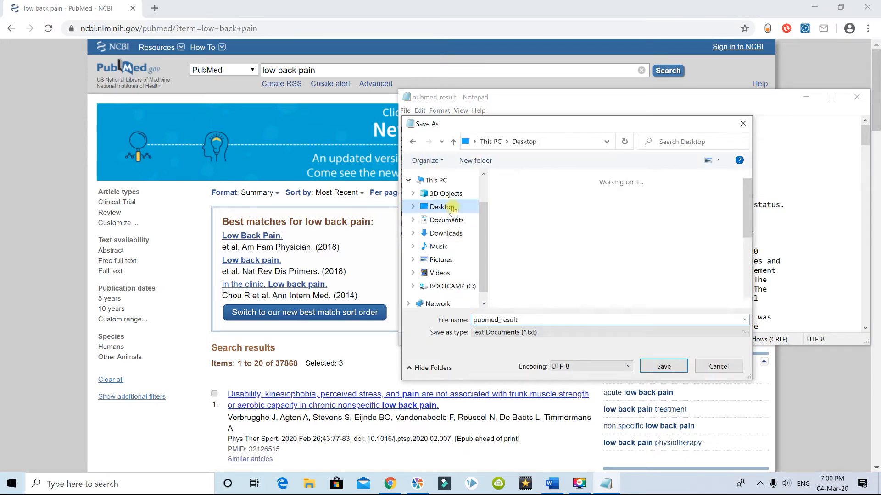
{"action": "left_click", "coordinate": [549, 321]}
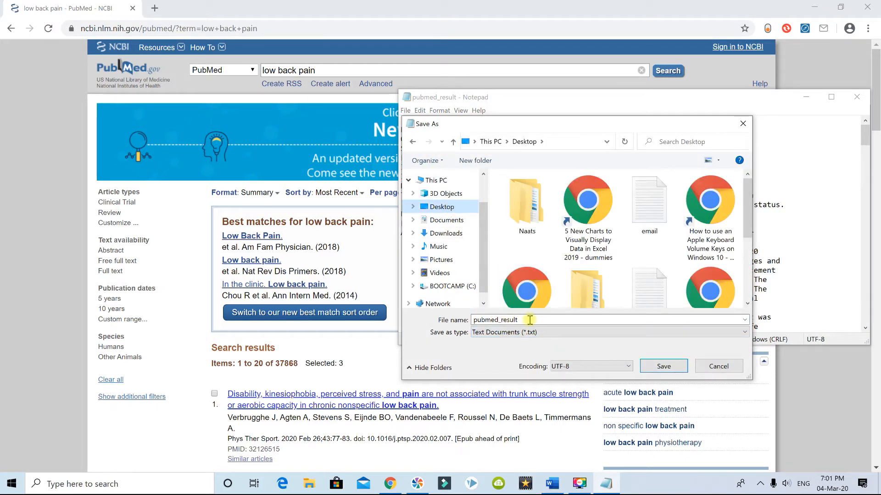
{"action": "double_click", "coordinate": [531, 320]}
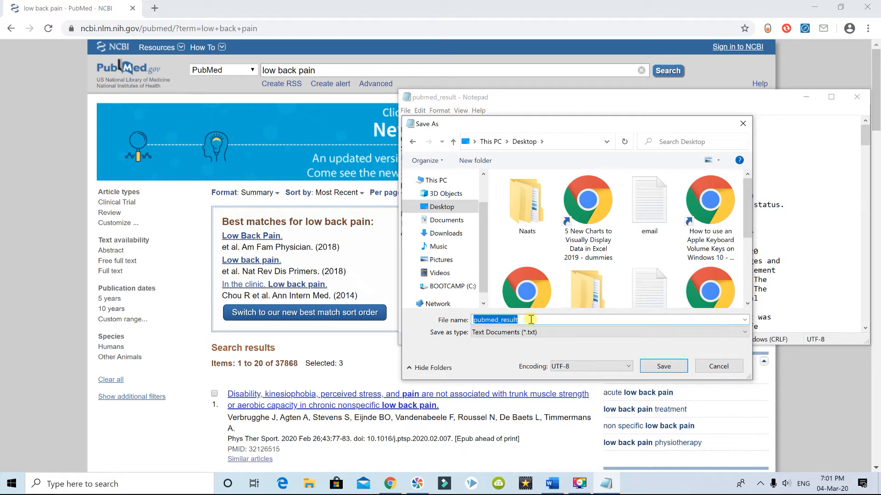
{"action": "type", "text": "lowback"}
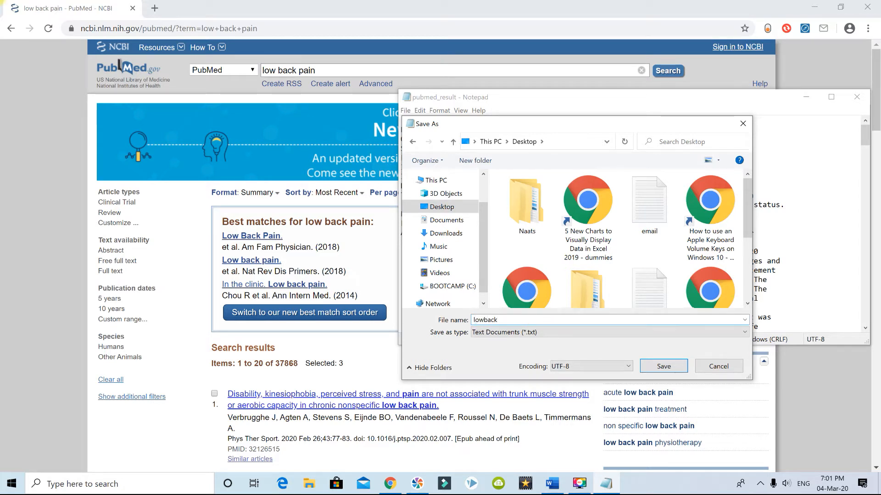
{"action": "left_click", "coordinate": [655, 371]}
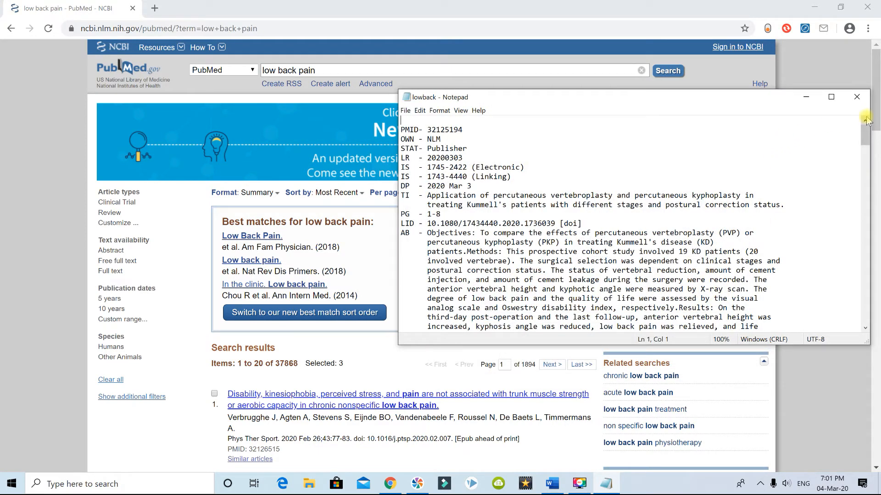
- Close the lowback text file and the browser, and launch EndNote
{"action": "left_click", "coordinate": [857, 97]}
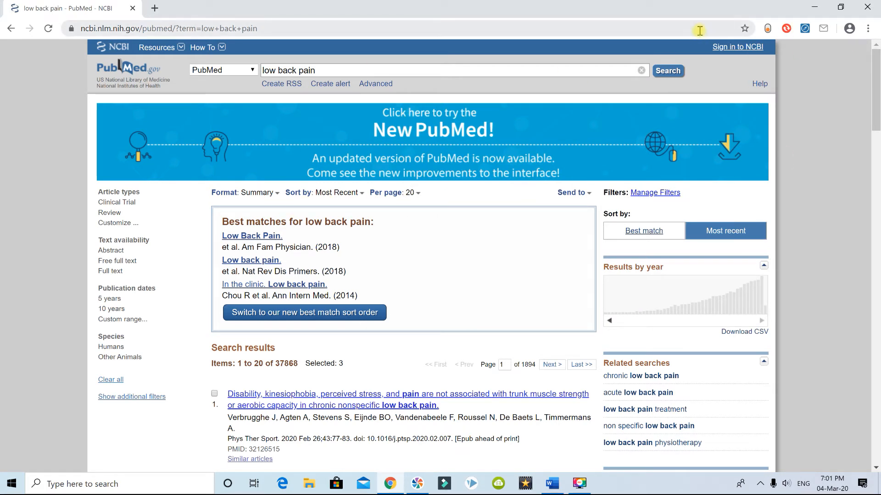
{"action": "left_click", "coordinate": [866, 8]}
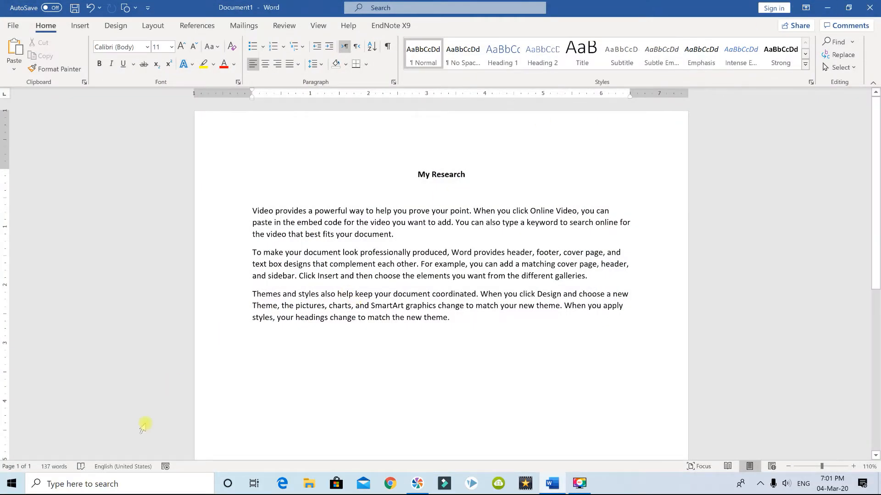
{"action": "left_click", "coordinate": [128, 485]}
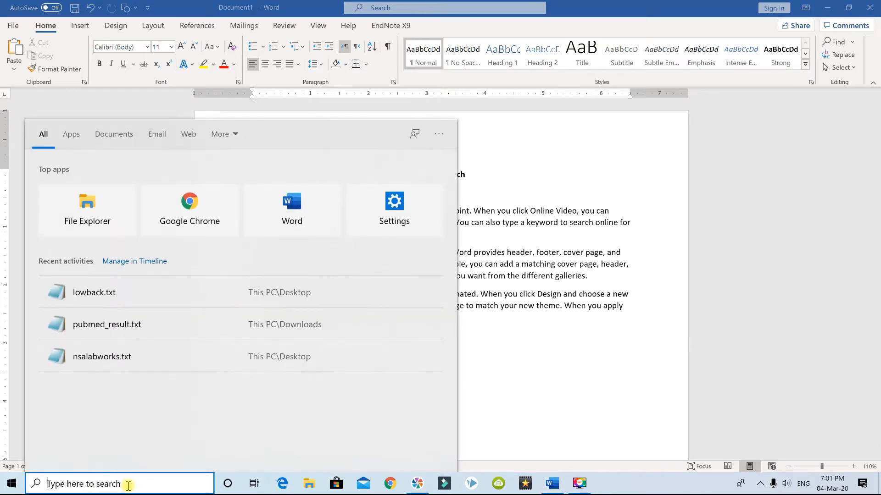
{"action": "type", "text": "endnote"}
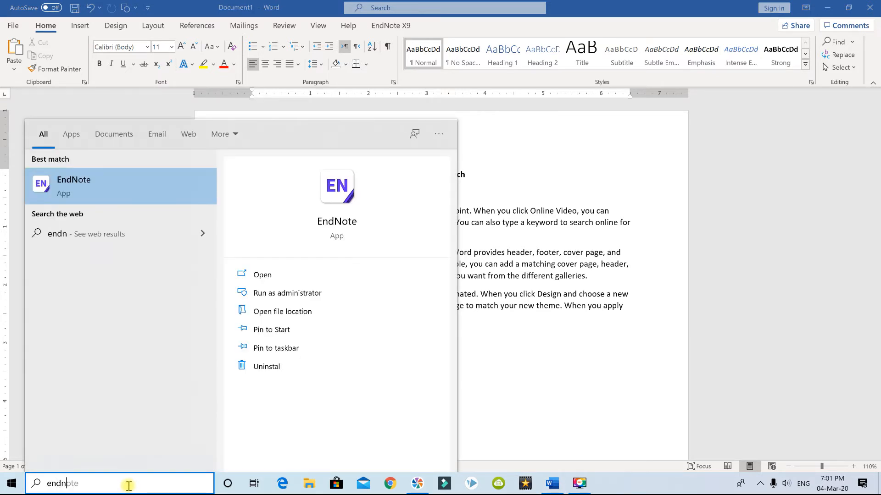
{"action": "left_click", "coordinate": [76, 186]}
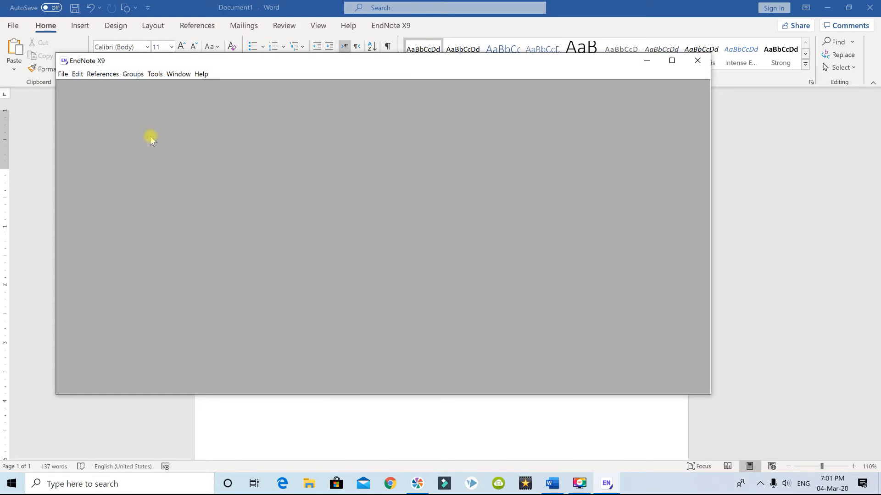
- Create a new reference library named My EndNote Library in Documents and maximize its window within EndNote
{"action": "left_click", "coordinate": [64, 75]}
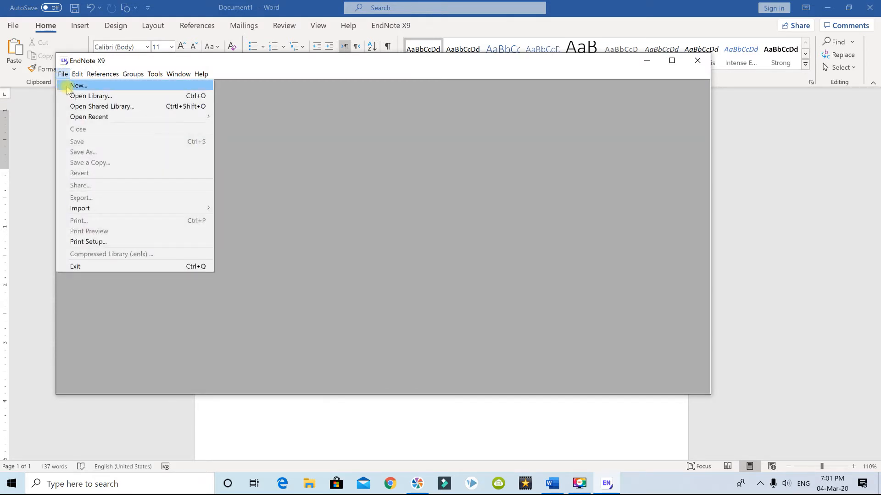
{"action": "left_click", "coordinate": [69, 86]}
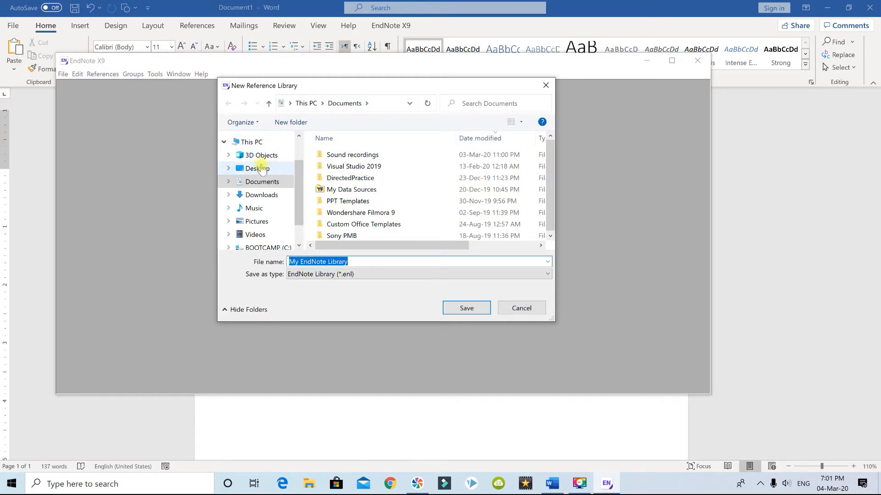
{"action": "left_click", "coordinate": [465, 309]}
{"action": "left_click", "coordinate": [181, 144]}
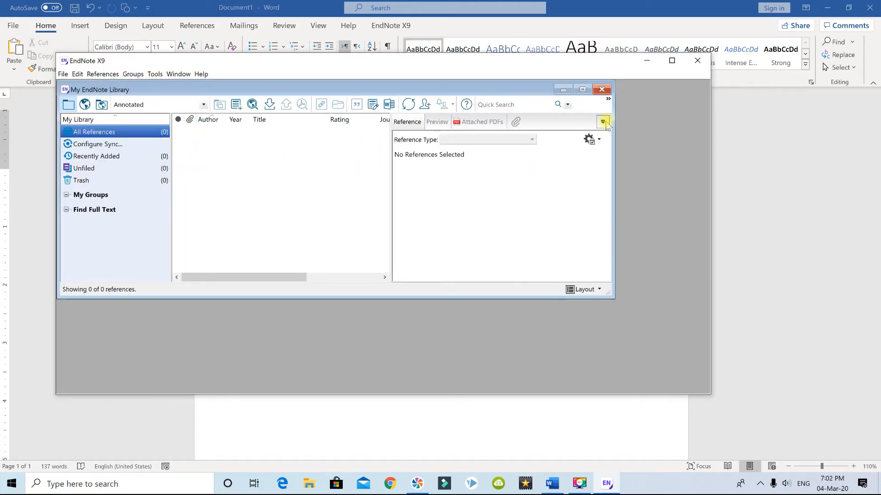
{"action": "left_click", "coordinate": [582, 89]}
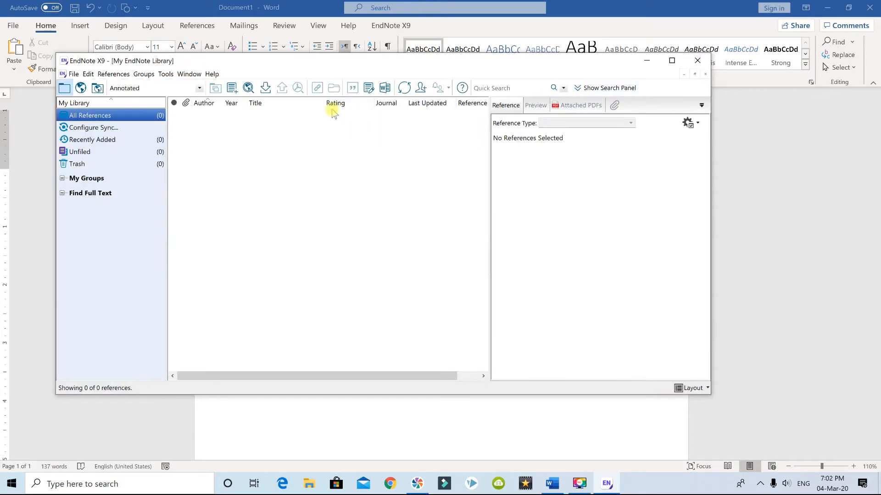
- Start a file import into the library and choose lowback.txt from the Desktop as the import file
{"action": "left_click", "coordinate": [73, 75]}
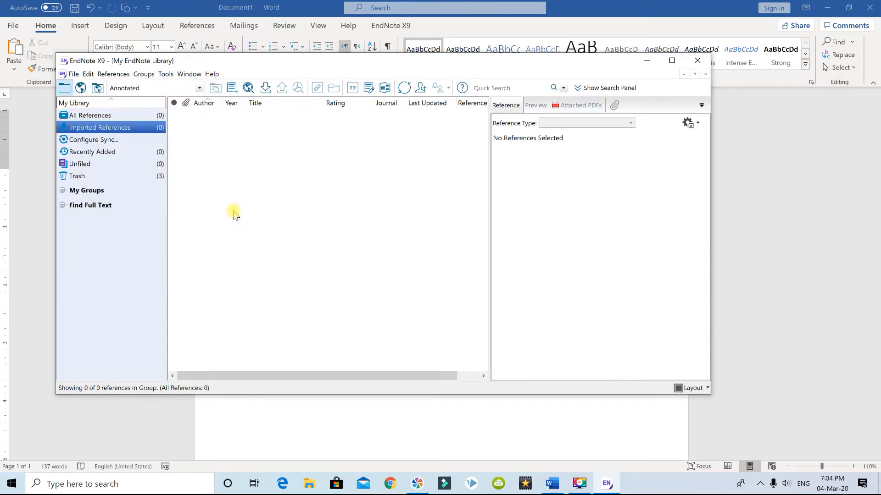
{"action": "left_click", "coordinate": [76, 75]}
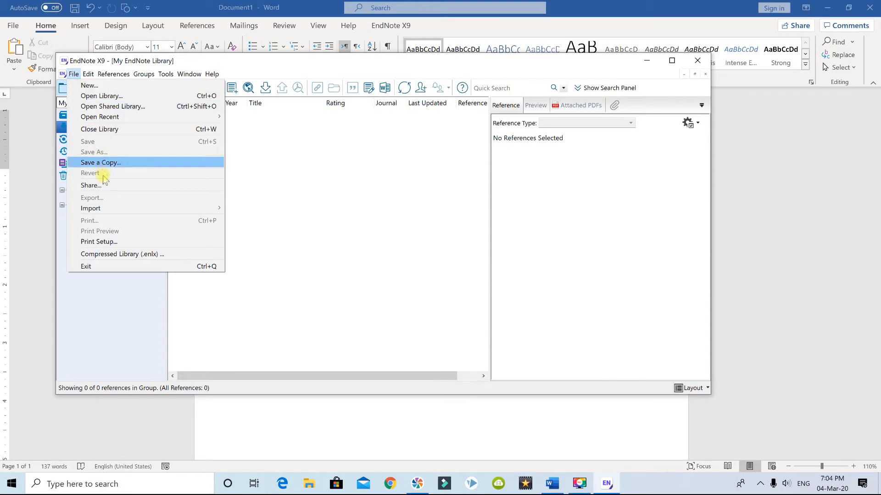
{"action": "mouse_move", "coordinate": [109, 207]}
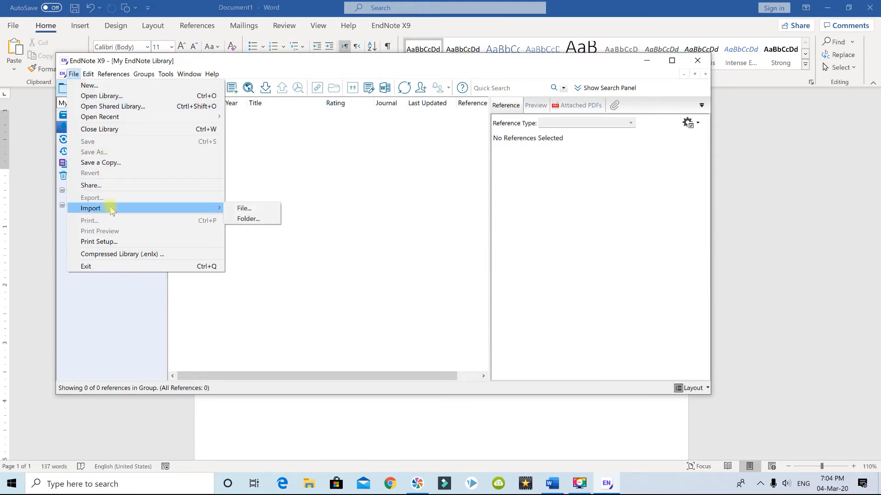
{"action": "left_click", "coordinate": [243, 209]}
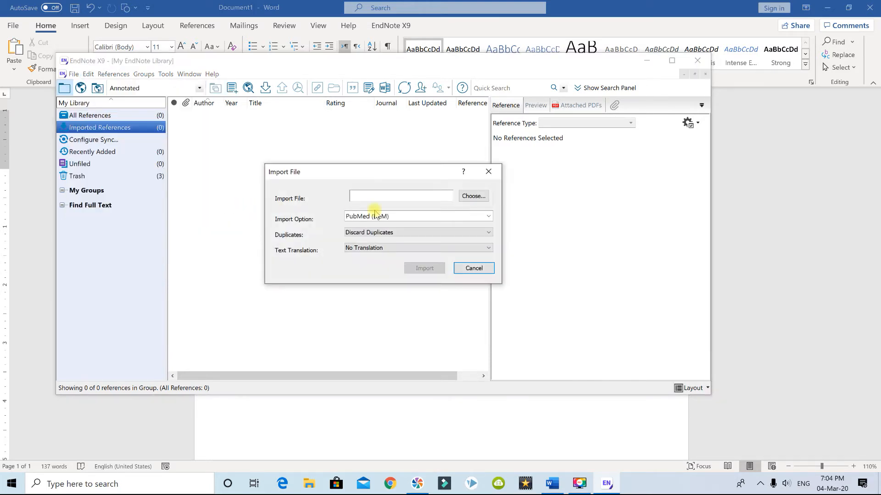
{"action": "left_click", "coordinate": [472, 197]}
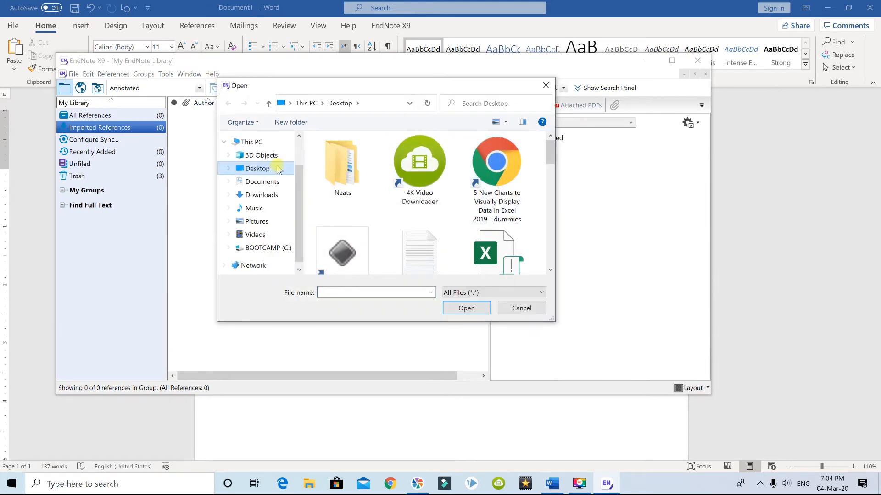
{"action": "scroll", "coordinate": [537, 184], "scroll_direction": "down", "scroll_amount": 5}
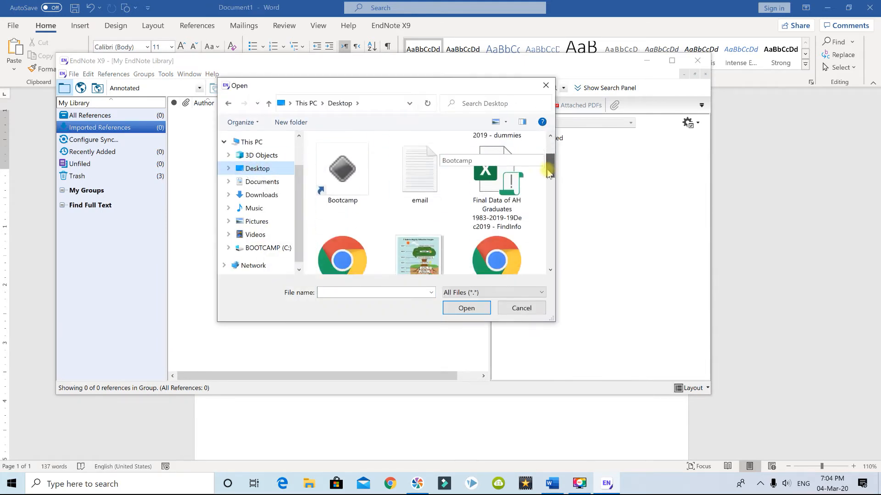
{"action": "scroll", "coordinate": [540, 193], "scroll_direction": "down", "scroll_amount": 1}
{"action": "left_click", "coordinate": [413, 220]}
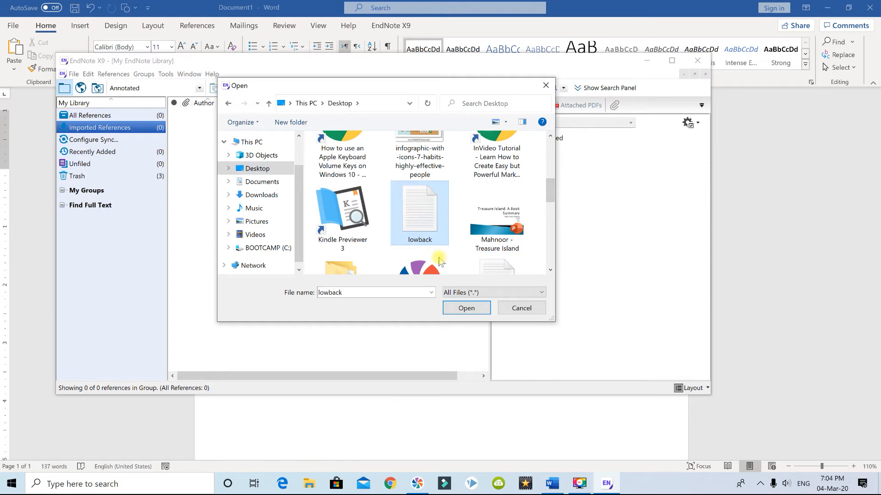
{"action": "left_click", "coordinate": [464, 308]}
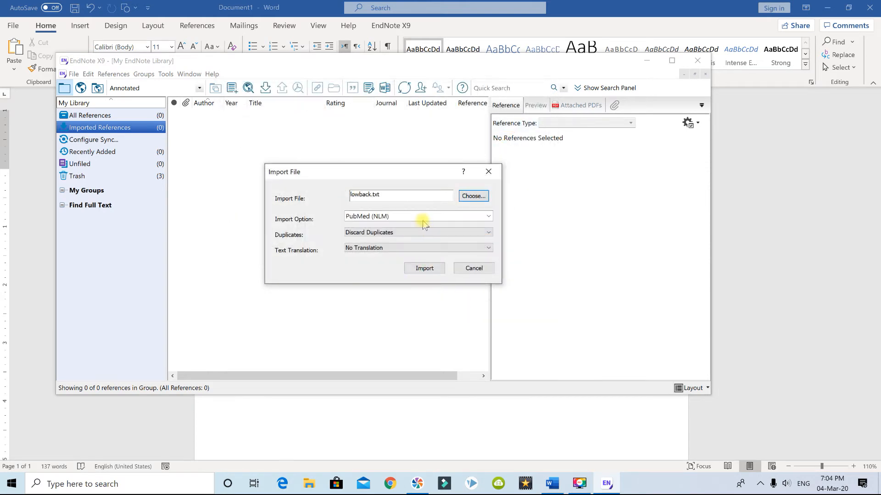
- Find the import filters matching "pub" among the other filters and choose PubMed (NLM) as the import option
{"action": "left_click", "coordinate": [423, 218]}
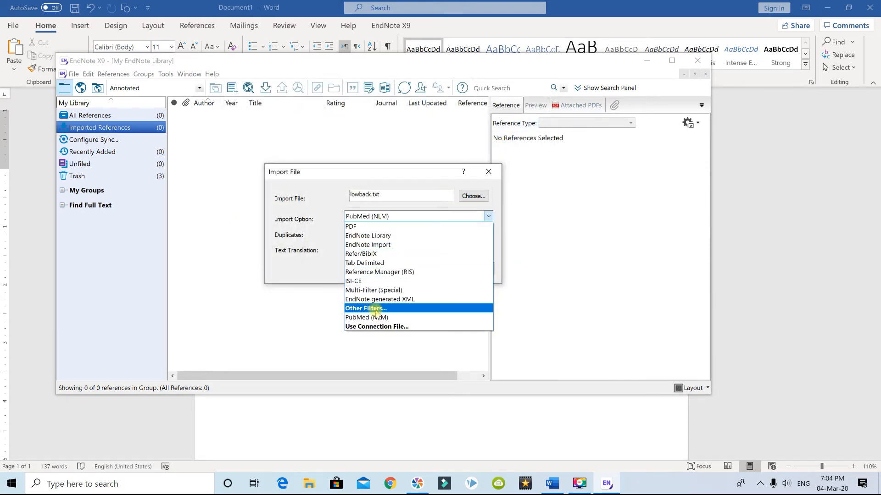
{"action": "left_click", "coordinate": [377, 309]}
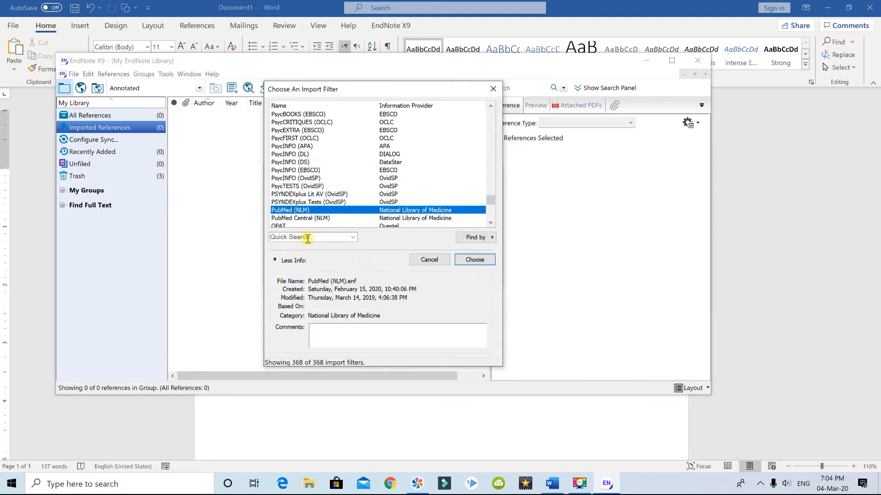
{"action": "left_click", "coordinate": [307, 238]}
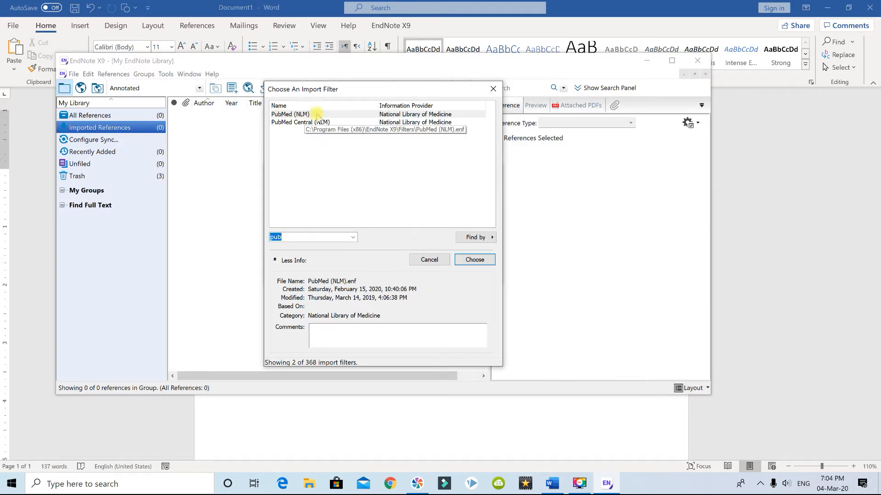
{"action": "left_click", "coordinate": [333, 115]}
{"action": "left_click", "coordinate": [474, 259]}
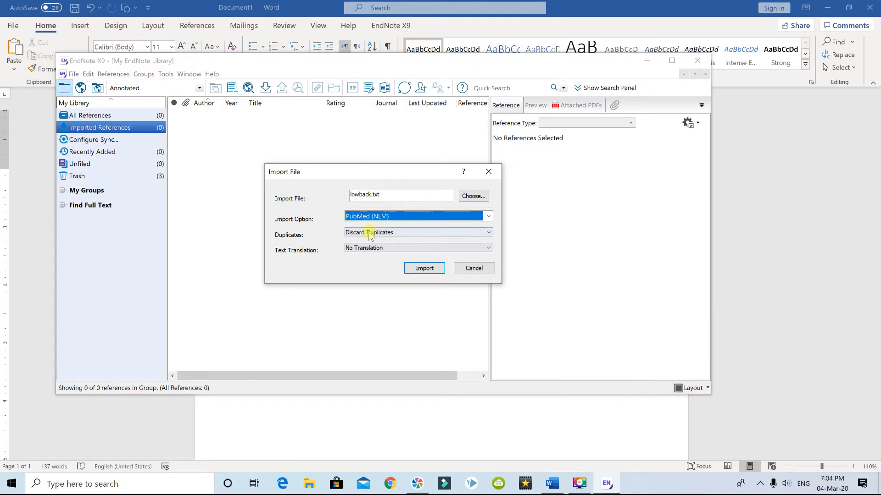
- Import the references with Discard Duplicates set, and widen the Author column of the reference list
{"action": "left_click", "coordinate": [367, 234]}
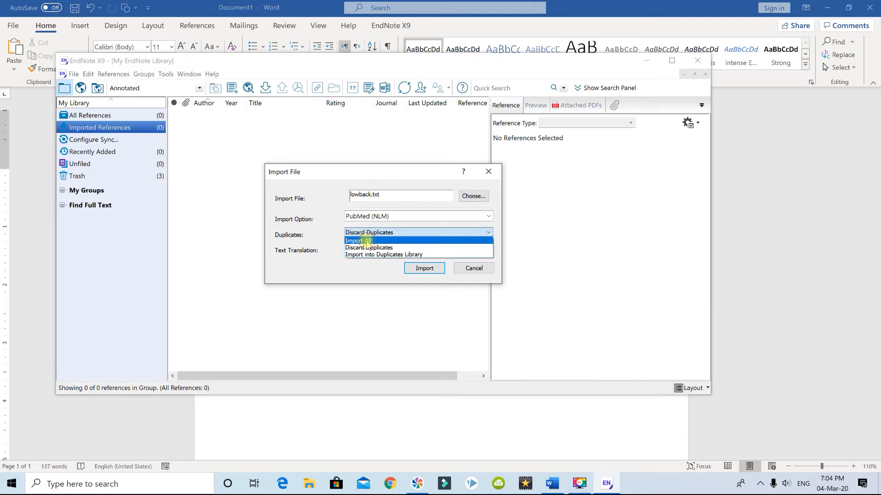
{"action": "left_click", "coordinate": [367, 241]}
{"action": "left_click", "coordinate": [367, 233]}
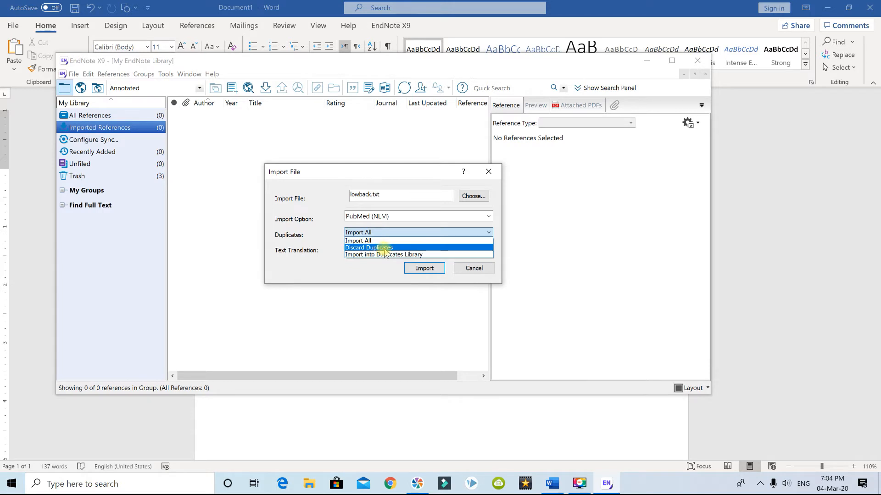
{"action": "left_click", "coordinate": [385, 248]}
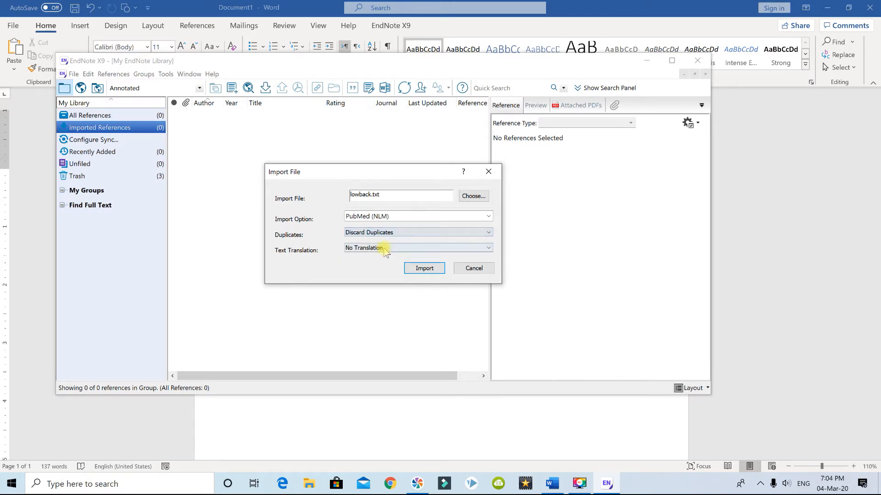
{"action": "left_click", "coordinate": [418, 269]}
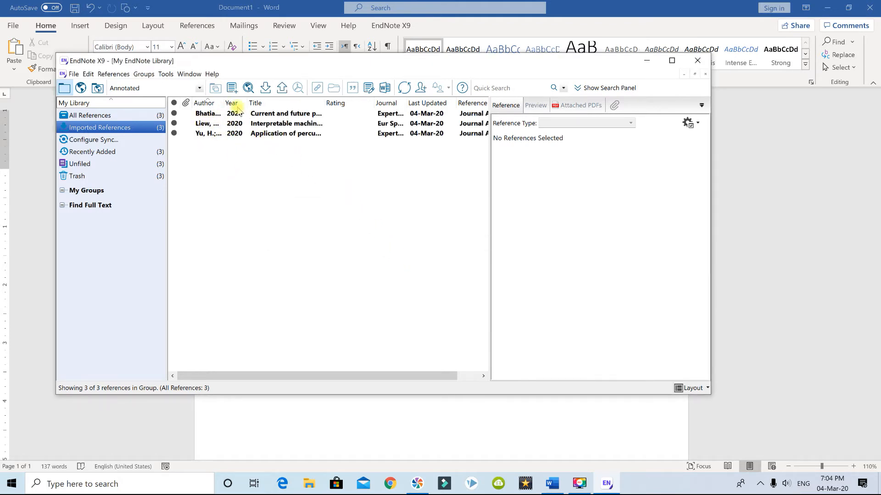
{"action": "left_click_drag", "start_coordinate": [223, 102], "coordinate": [321, 107]}
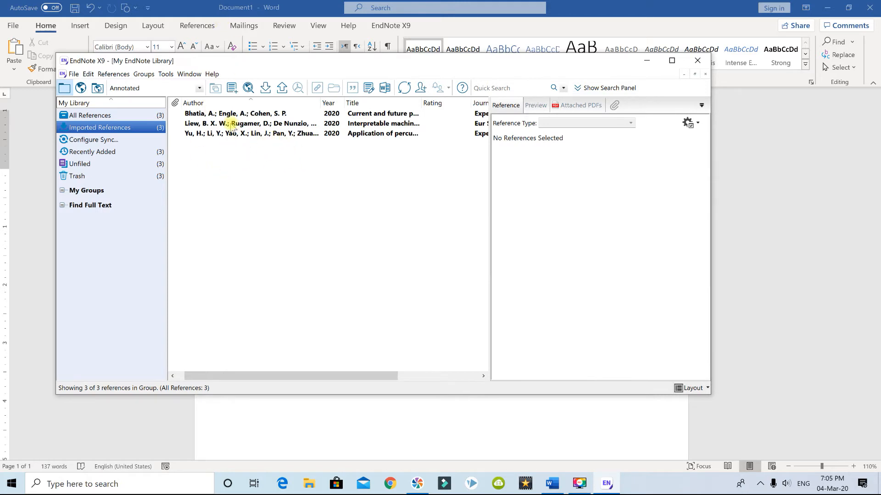
- Insert the "Current and future pharmacological agents for the treatment of back pain" reference as a citation after "want to add" in the Word document
{"action": "left_click", "coordinate": [215, 114]}
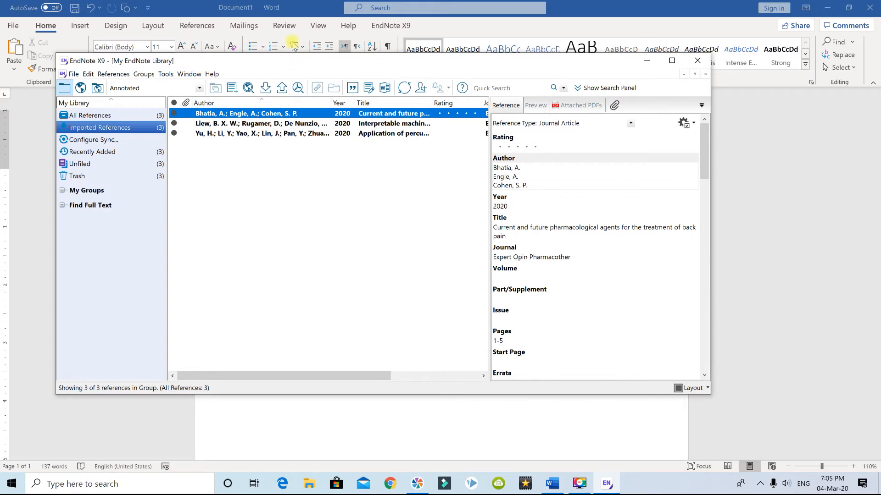
{"action": "left_click", "coordinate": [272, 9]}
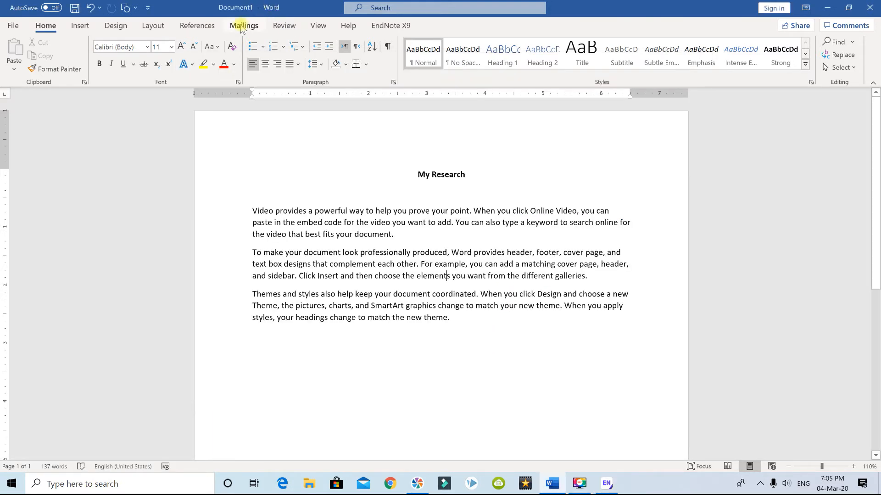
{"action": "left_click", "coordinate": [451, 223]}
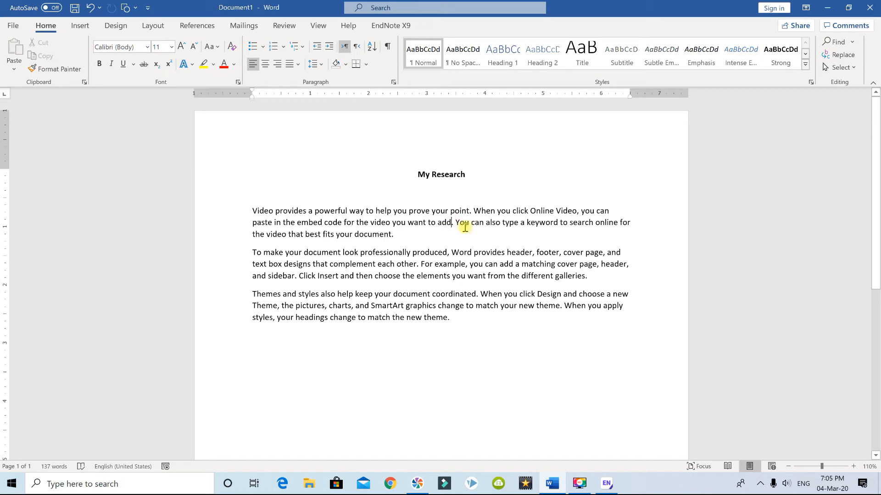
{"action": "left_click", "coordinate": [392, 26]}
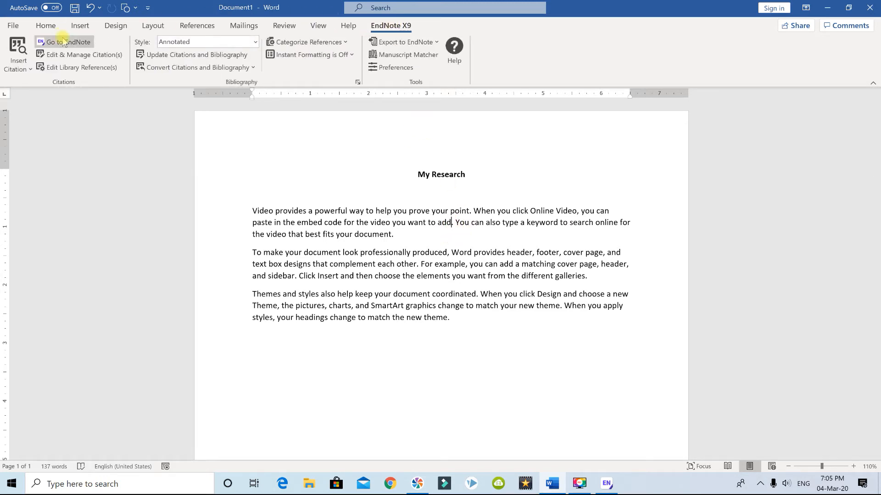
{"action": "left_click", "coordinate": [29, 69]}
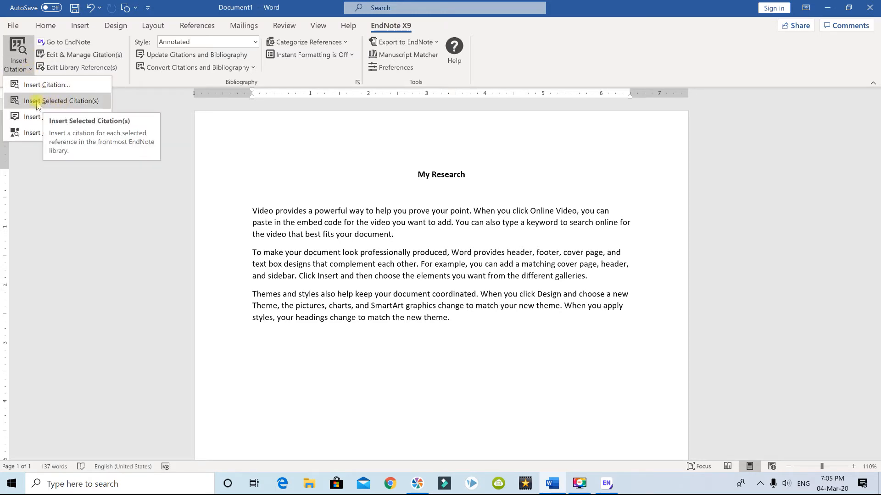
{"action": "left_click", "coordinate": [88, 103]}
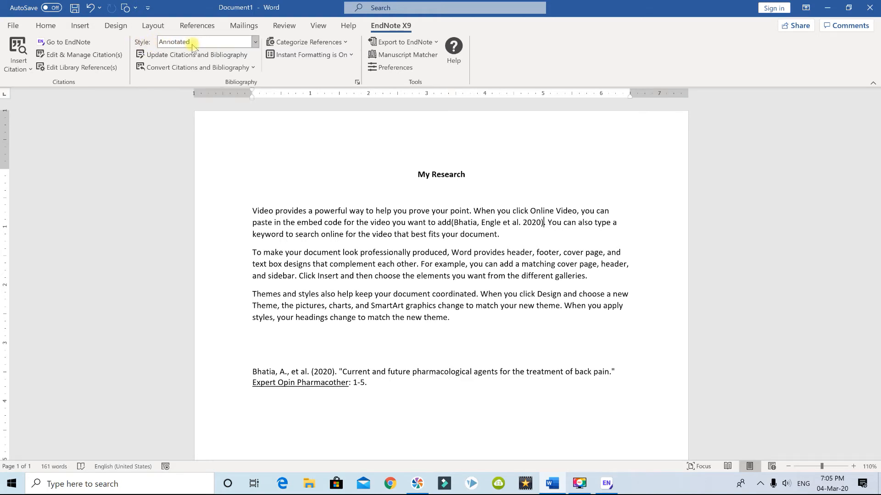
- Set the document's bibliography output style to Numbered
{"action": "left_click", "coordinate": [255, 43]}
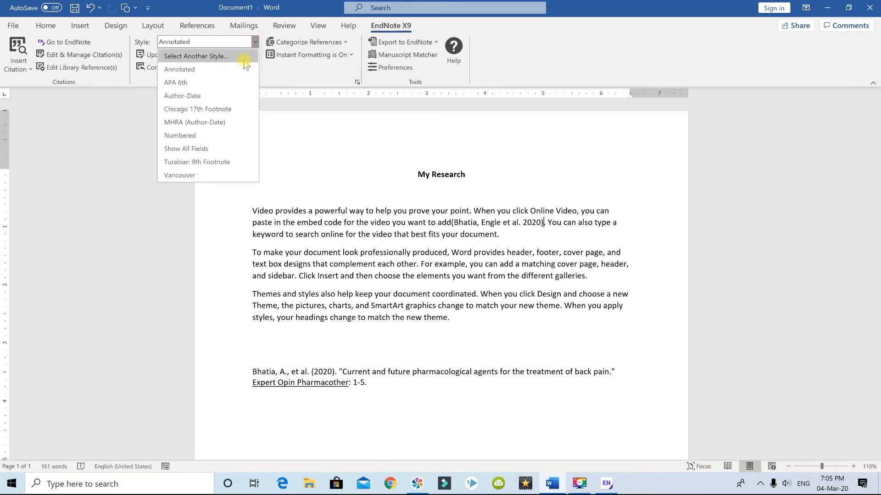
{"action": "left_click", "coordinate": [216, 136]}
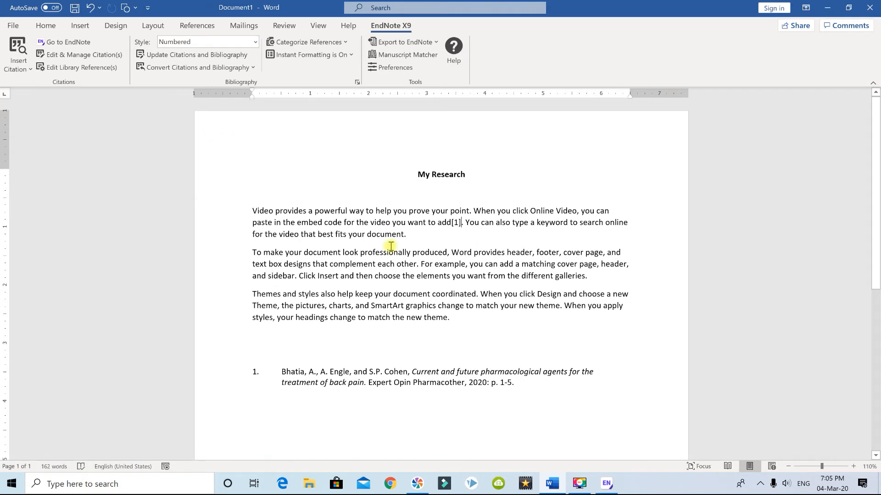
{"action": "scroll", "coordinate": [382, 247], "scroll_direction": "down", "scroll_amount": 3}
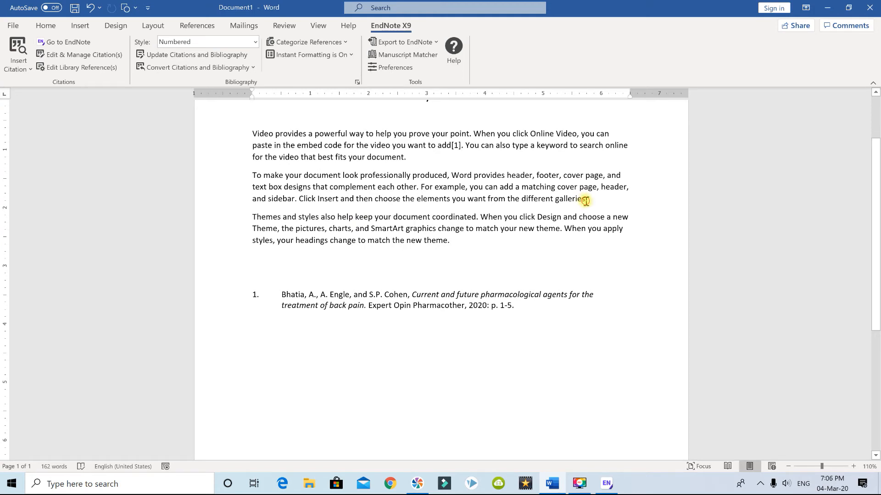
- Select the "Interpretable machine learning models" reference in EndNote and insert its citation after "different galleries" in the Word document
{"action": "left_click", "coordinate": [604, 485]}
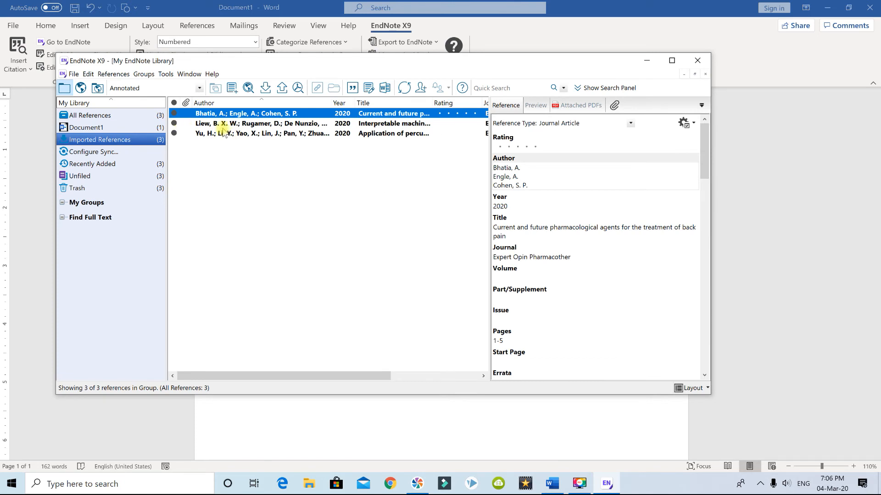
{"action": "left_click", "coordinate": [249, 125]}
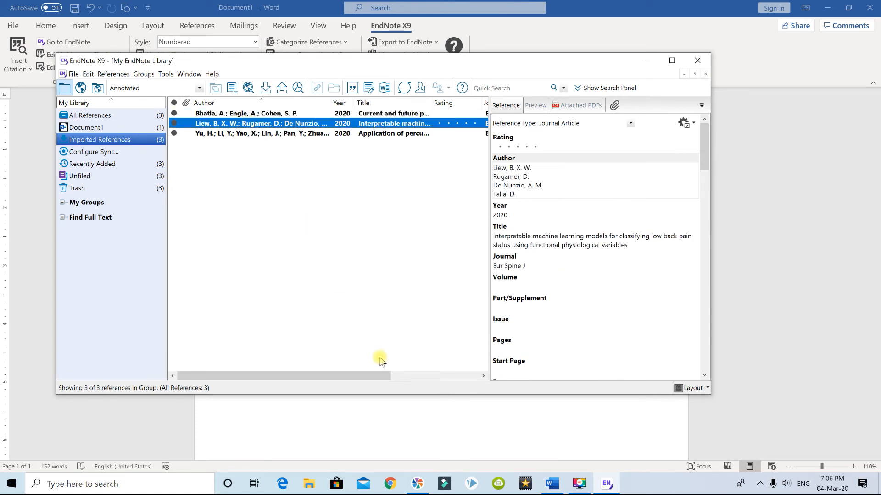
{"action": "left_click", "coordinate": [553, 485]}
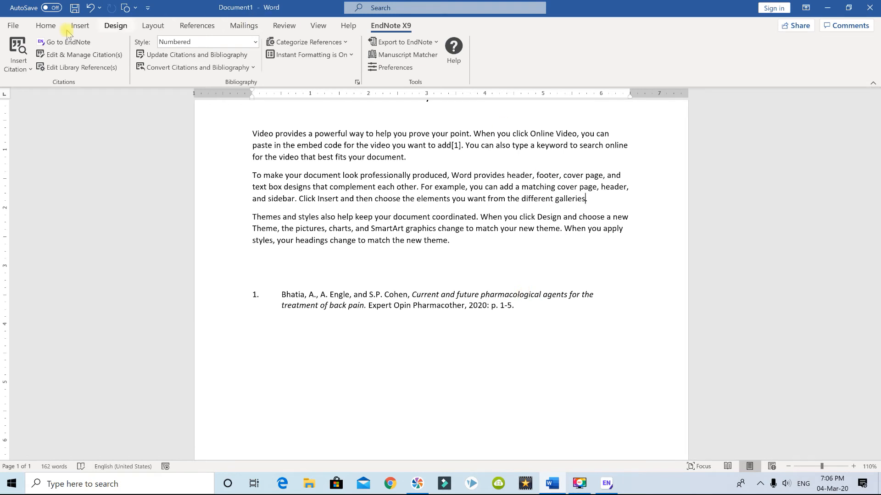
{"action": "left_click", "coordinate": [31, 69]}
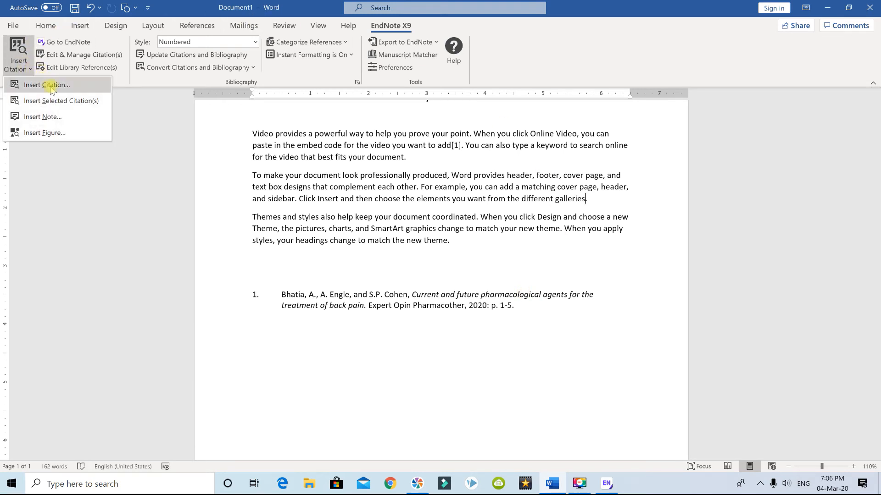
{"action": "left_click", "coordinate": [56, 100]}
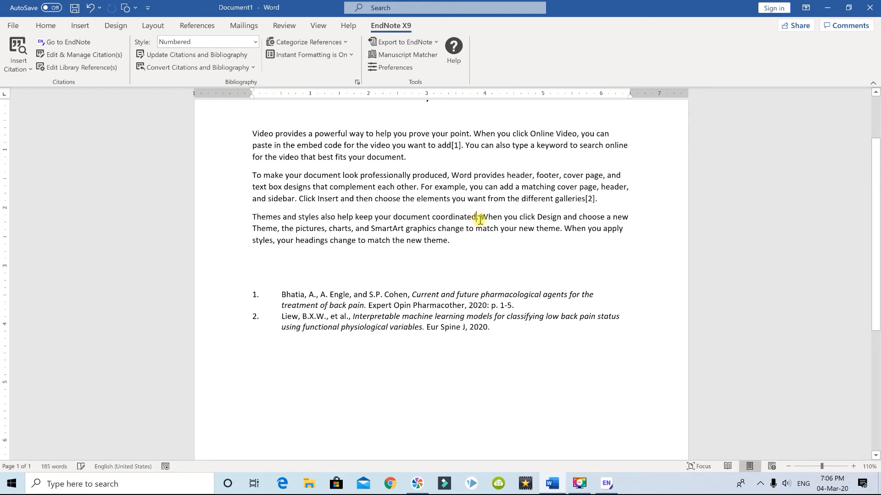
- Select the "Application of percutaneous vertebroplasty" reference in EndNote and insert its citation after "document coordinated" in the Word document
{"action": "mouse_move", "coordinate": [611, 485]}
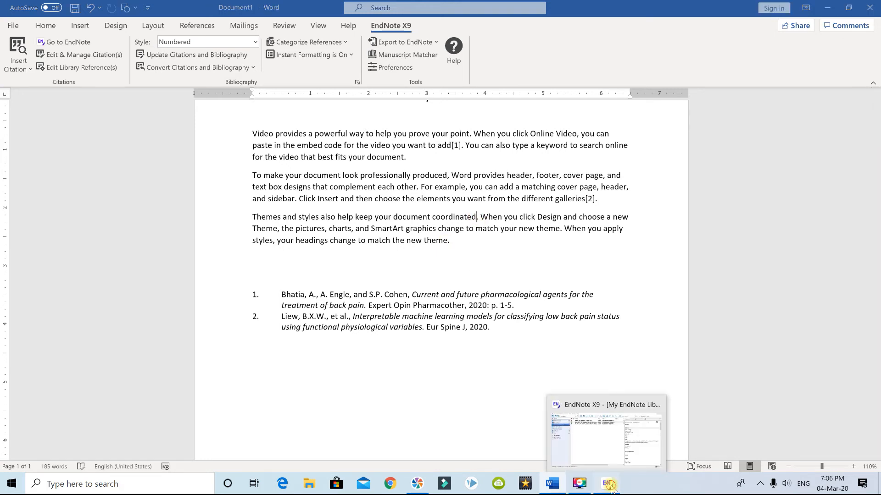
{"action": "left_click", "coordinate": [613, 403]}
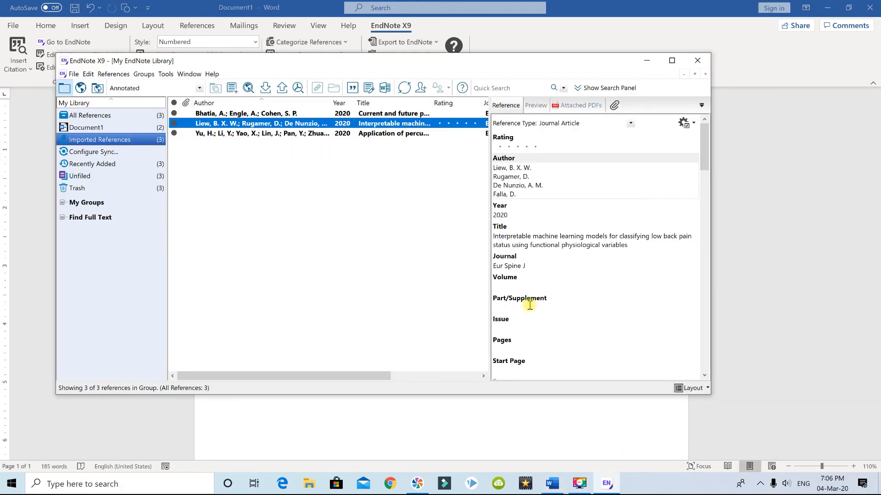
{"action": "left_click", "coordinate": [360, 136]}
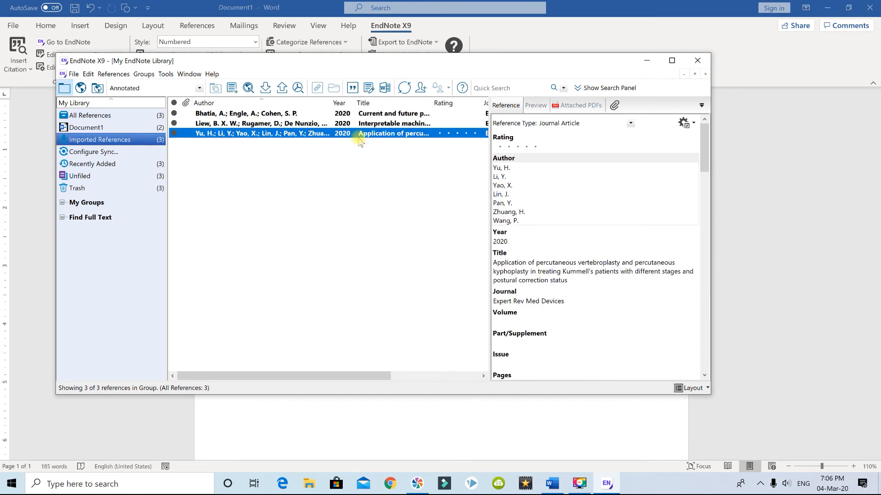
{"action": "left_click", "coordinate": [551, 486]}
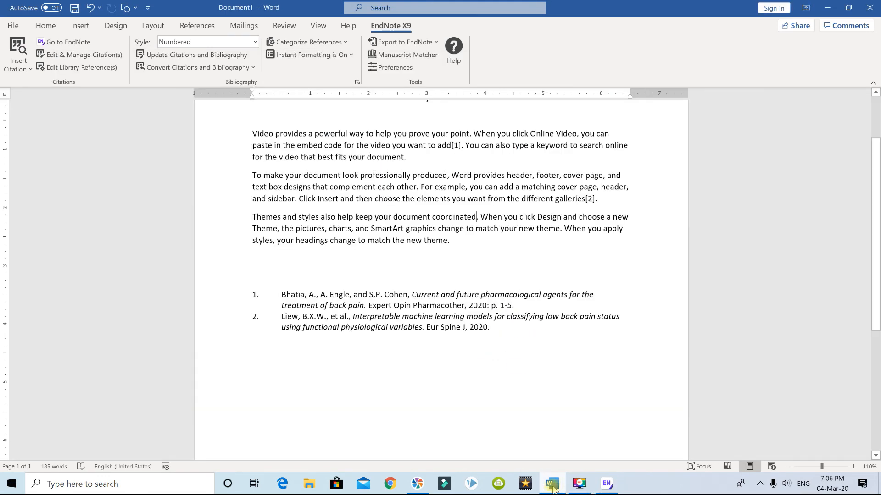
{"action": "left_click", "coordinate": [22, 69]}
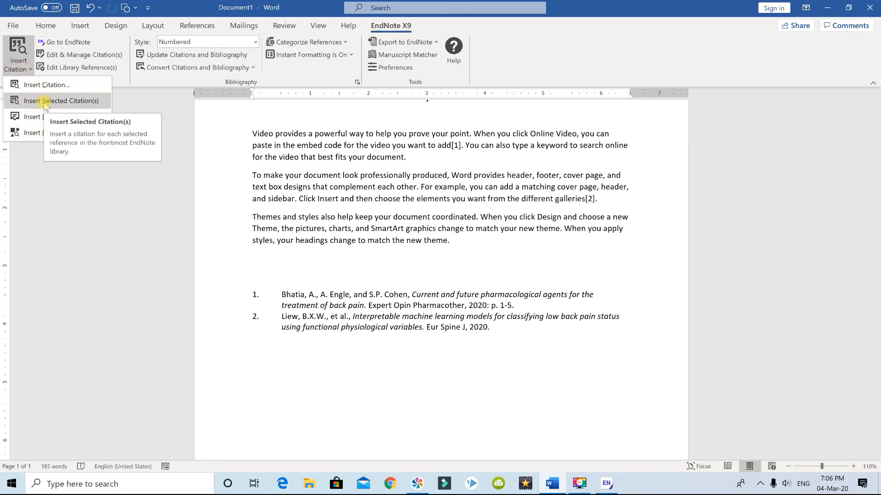
{"action": "left_click", "coordinate": [41, 103]}
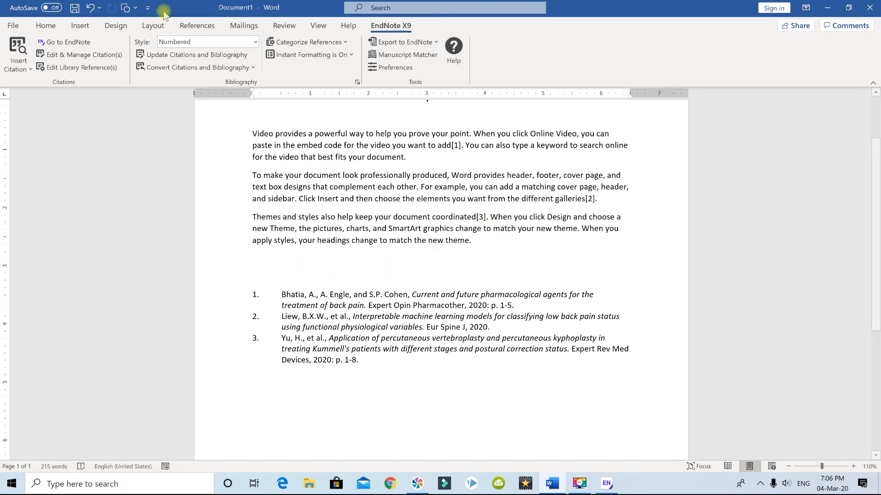
- Insert a page break before the bibliography and add the heading "References" above the list on the new page
{"action": "left_click", "coordinate": [81, 27]}
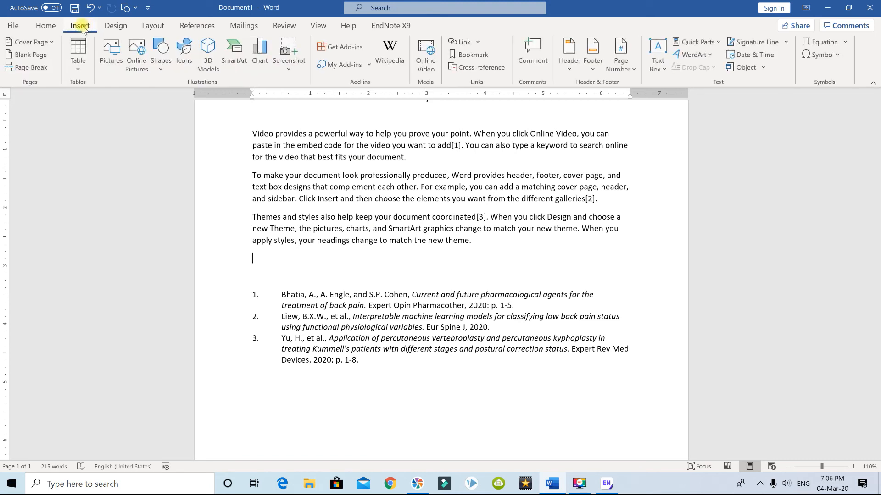
{"action": "left_click", "coordinate": [31, 67]}
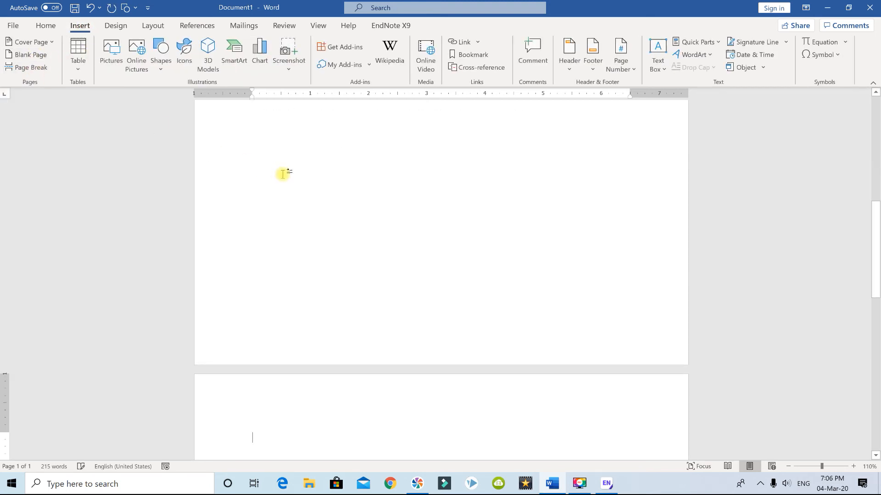
{"action": "scroll", "coordinate": [292, 173], "scroll_direction": "down", "scroll_amount": 2}
{"action": "type", "text": "Referenfe"}
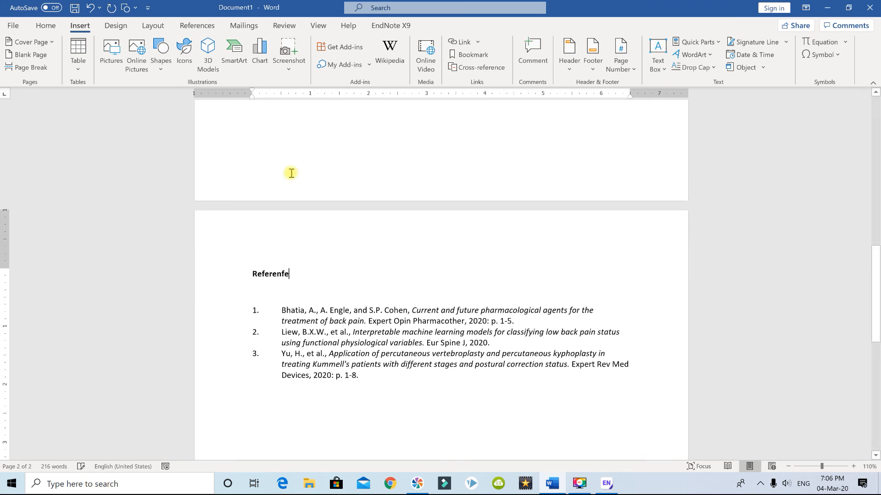
{"action": "key", "text": "BackSpace"}
{"action": "type", "text": "ces"}
- Switch the document's output style to Author-Date and check the in-text citations and the reference list
{"action": "scroll", "coordinate": [436, 206], "scroll_direction": "up", "scroll_amount": 10}
{"action": "scroll", "coordinate": [438, 208], "scroll_direction": "up", "scroll_amount": 8}
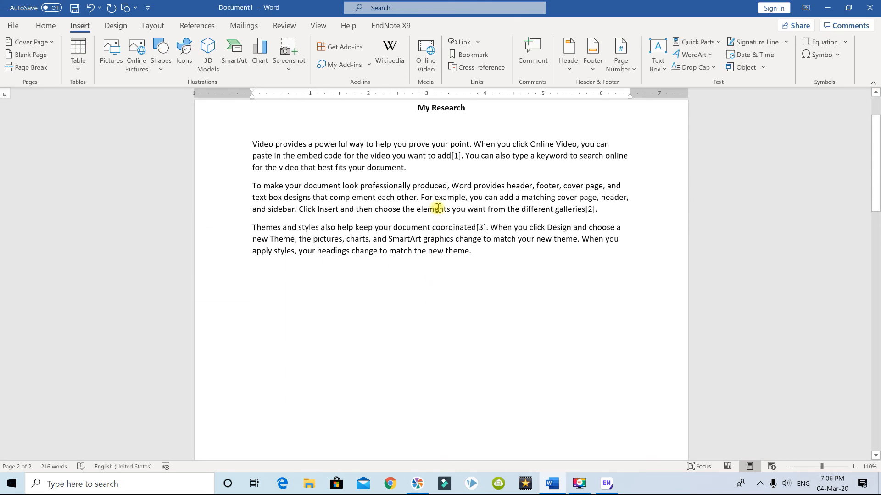
{"action": "left_click", "coordinate": [386, 26]}
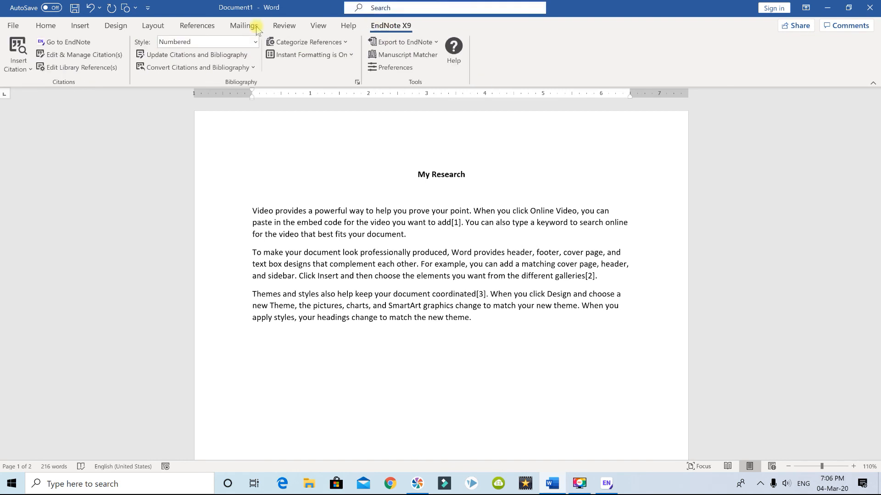
{"action": "left_click", "coordinate": [255, 43]}
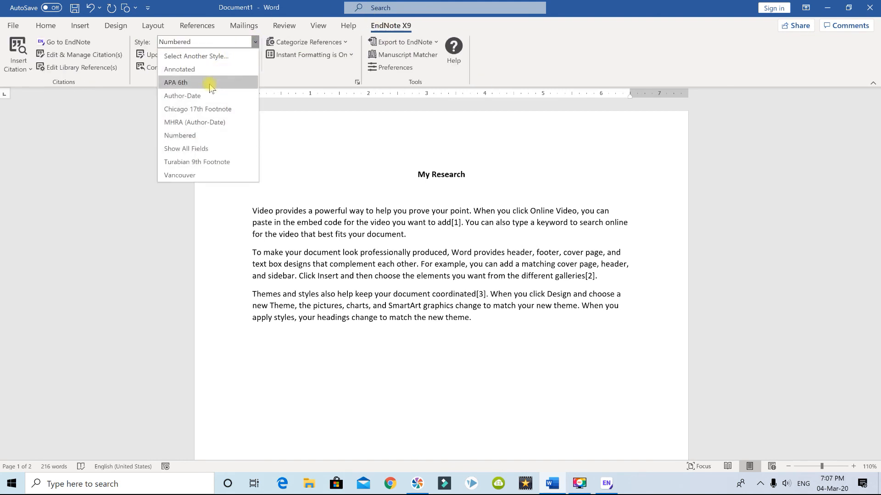
{"action": "left_click", "coordinate": [203, 96]}
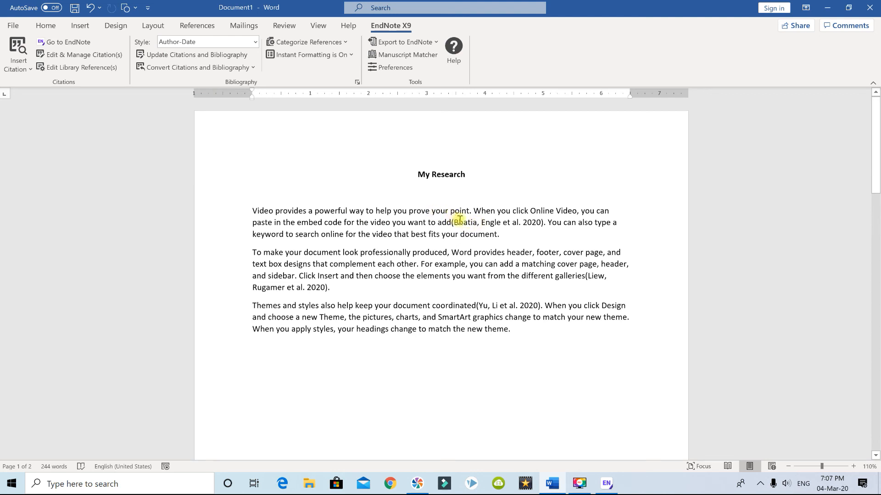
{"action": "left_click", "coordinate": [468, 222]}
{"action": "scroll", "coordinate": [459, 223], "scroll_direction": "down", "scroll_amount": 5}
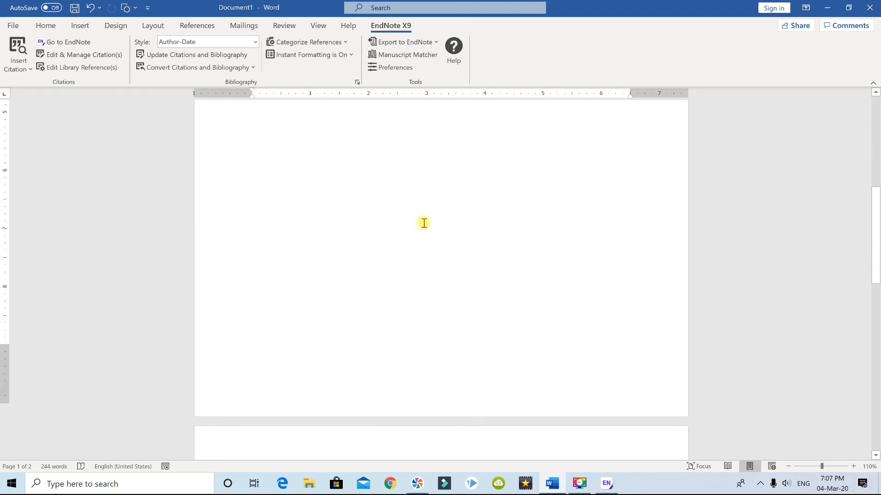
{"action": "scroll", "coordinate": [424, 222], "scroll_direction": "down", "scroll_amount": 7}
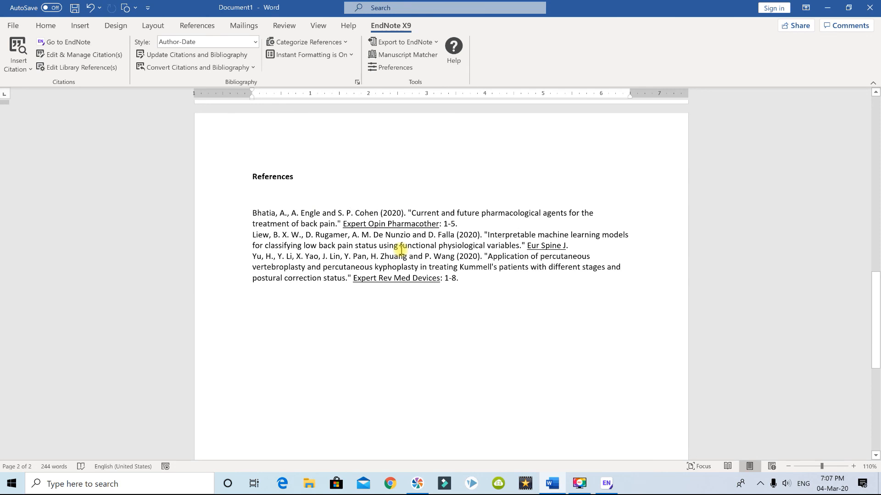
- Set the document's output style to Vancouver and check the reference list and the in-text citations
{"action": "left_click", "coordinate": [255, 42]}
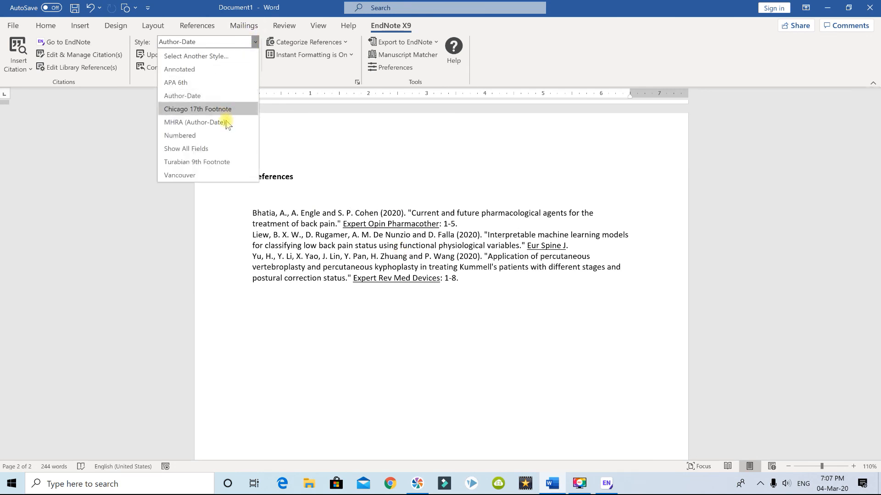
{"action": "left_click", "coordinate": [211, 175]}
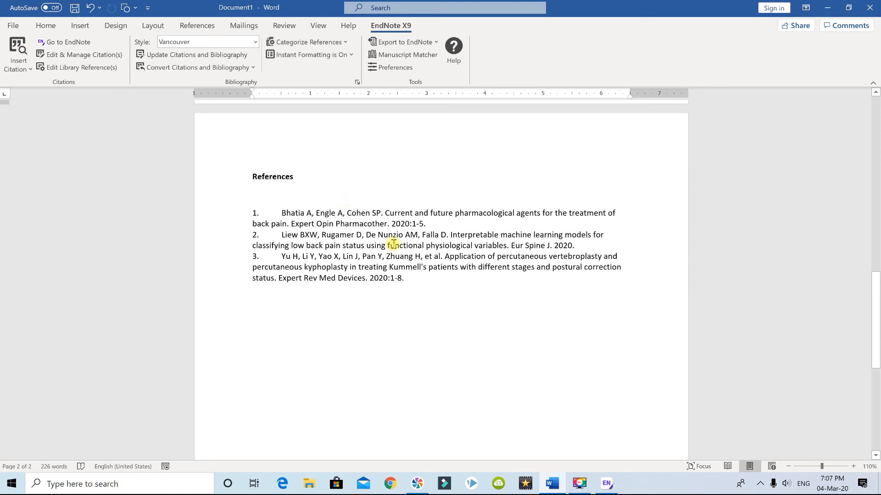
{"action": "scroll", "coordinate": [394, 244], "scroll_direction": "up", "scroll_amount": 5}
{"action": "scroll", "coordinate": [395, 244], "scroll_direction": "up", "scroll_amount": 8}
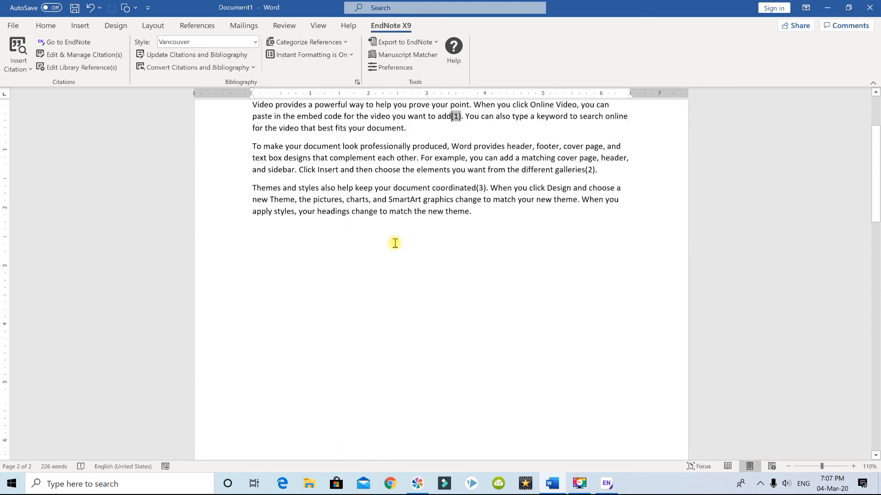
{"action": "left_click", "coordinate": [589, 247]}
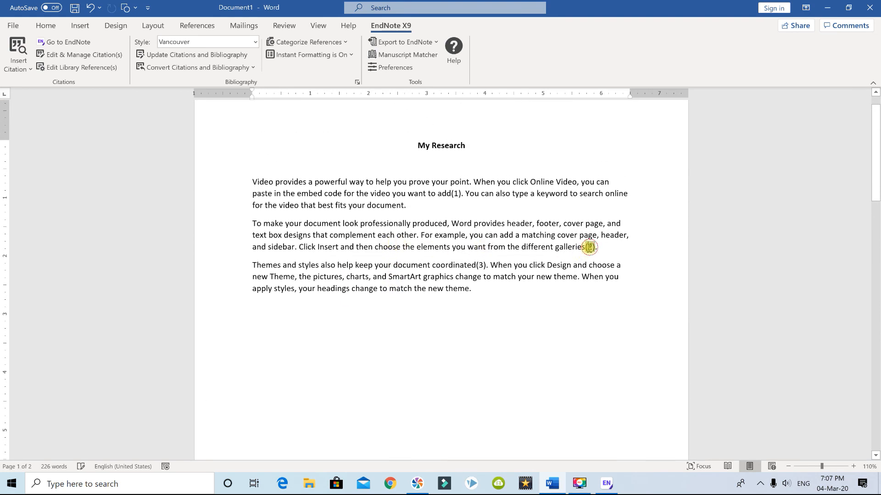